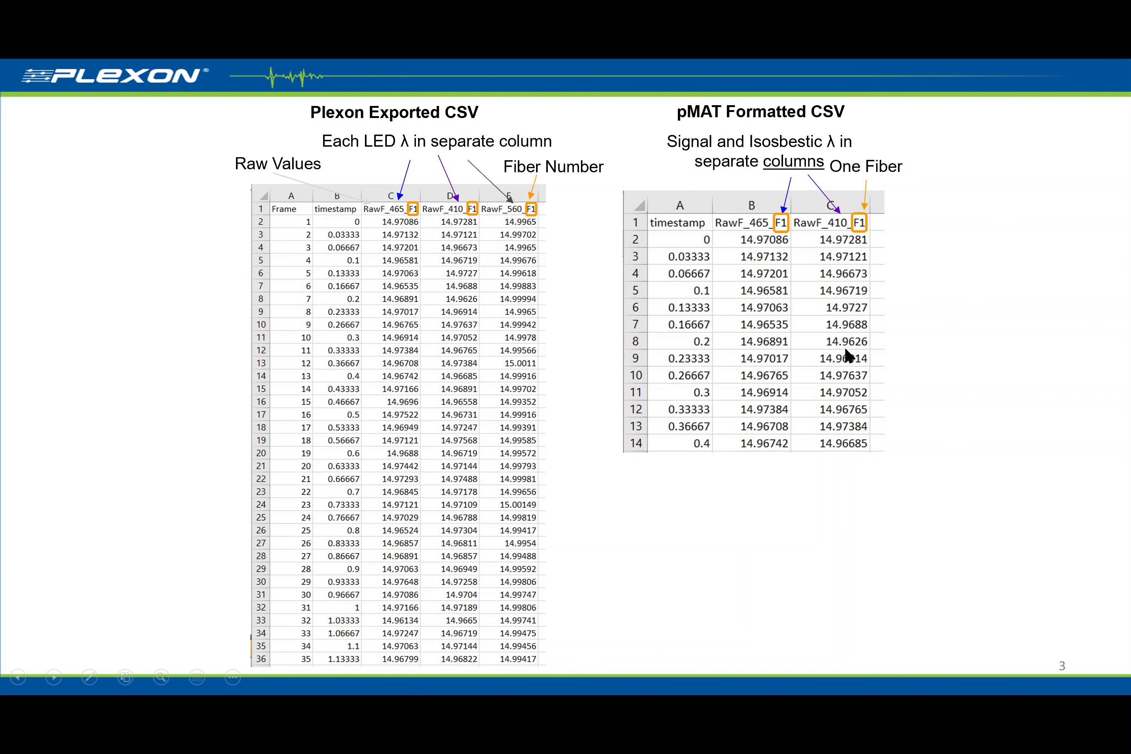
left_click(1008, 548)
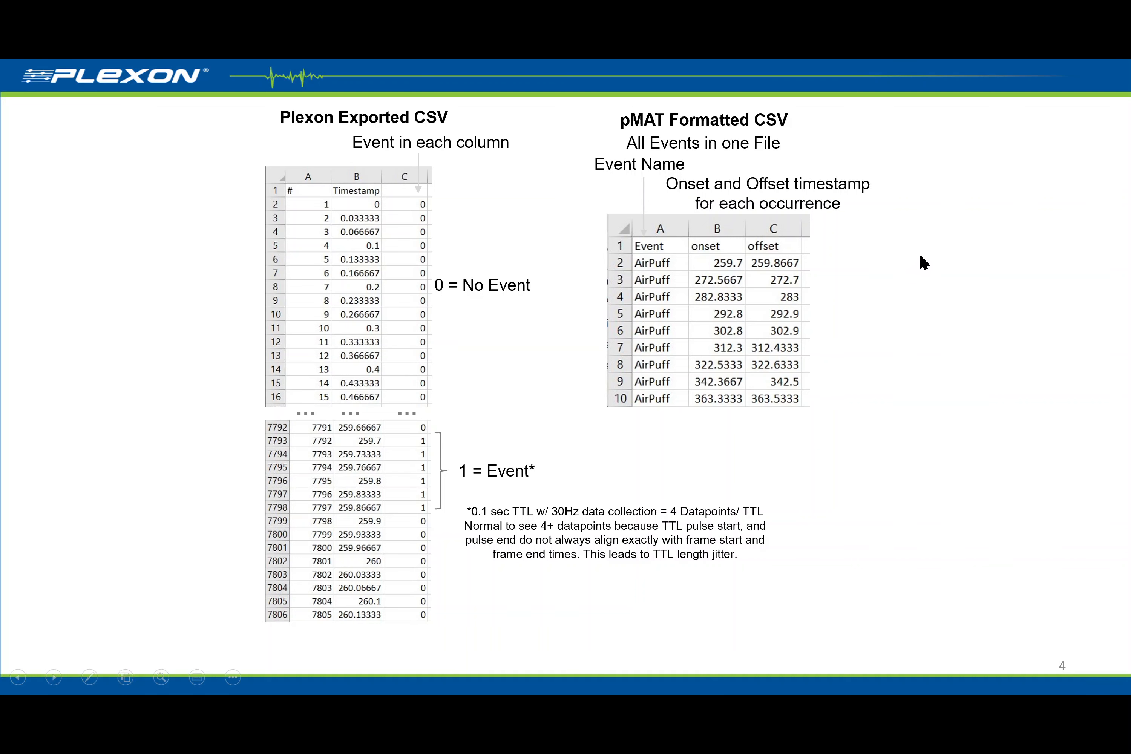
key("Left")
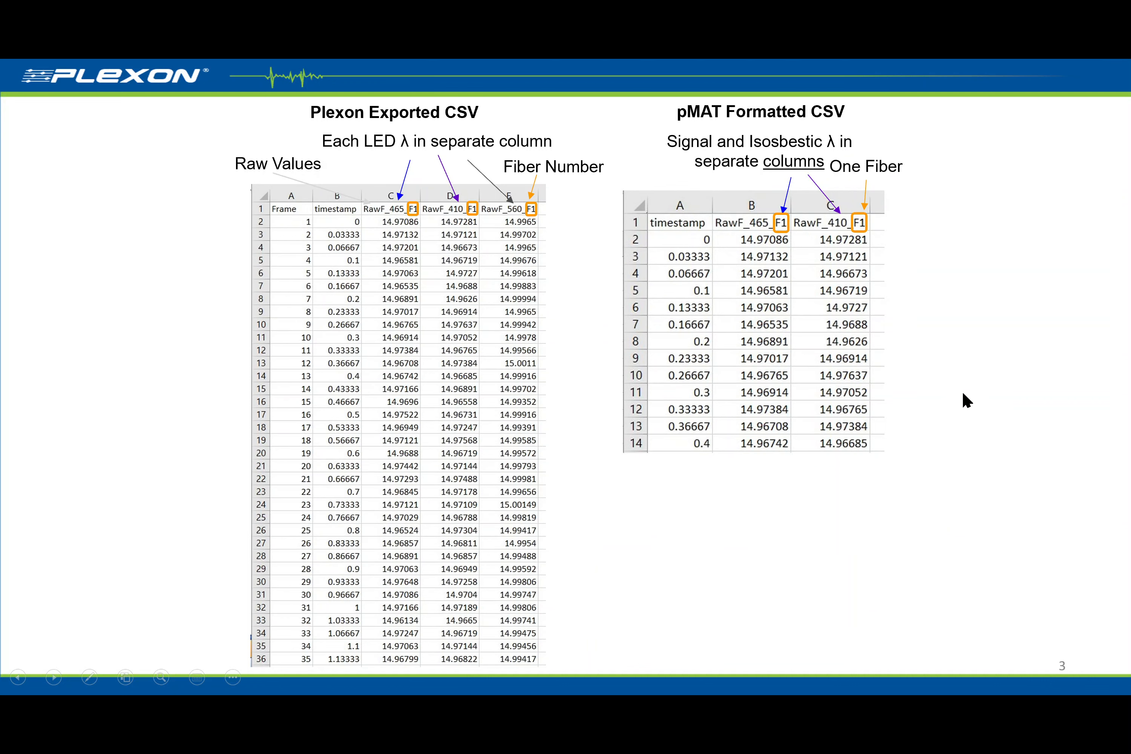
key("Right")
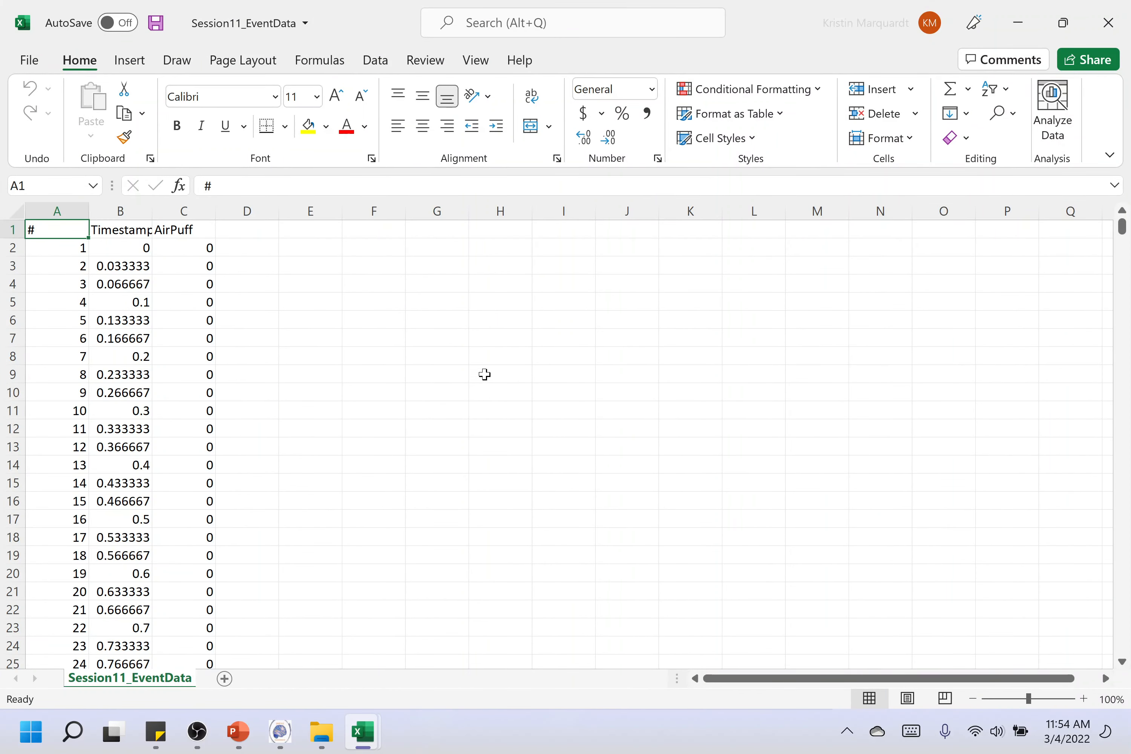
Widen the Timestamp column in the Session11_EventData sheet so its header fits
left_click(455, 399)
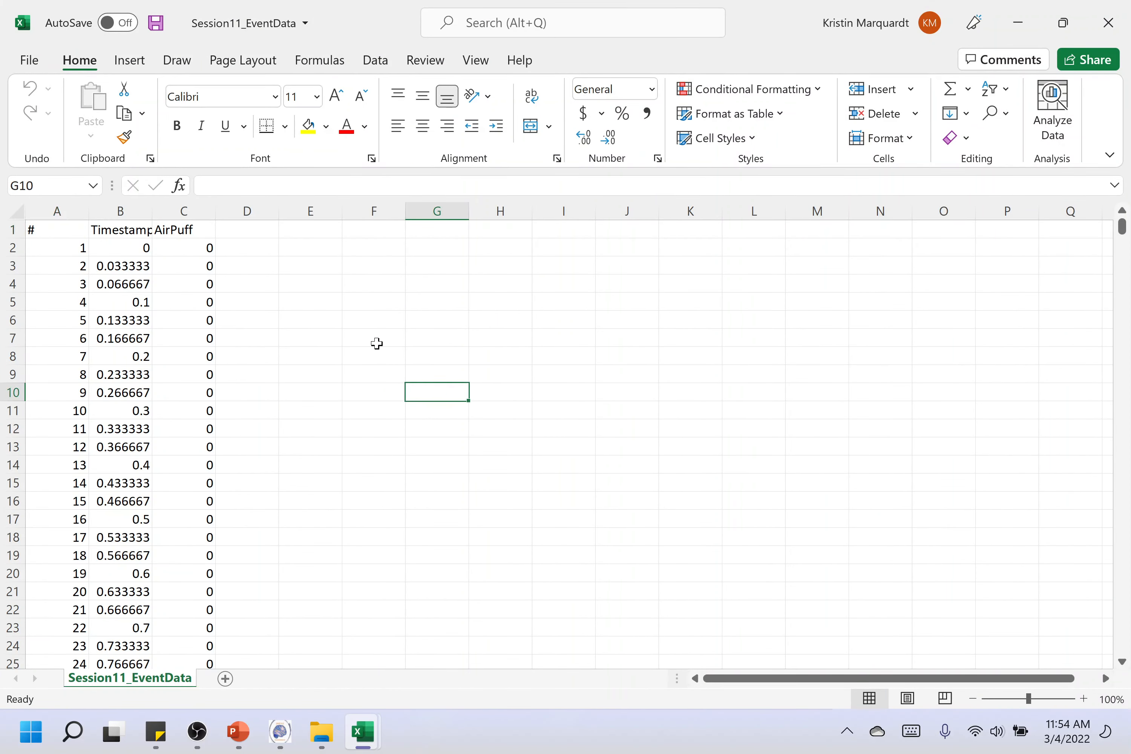
left_click_drag(152, 211, 159, 210)
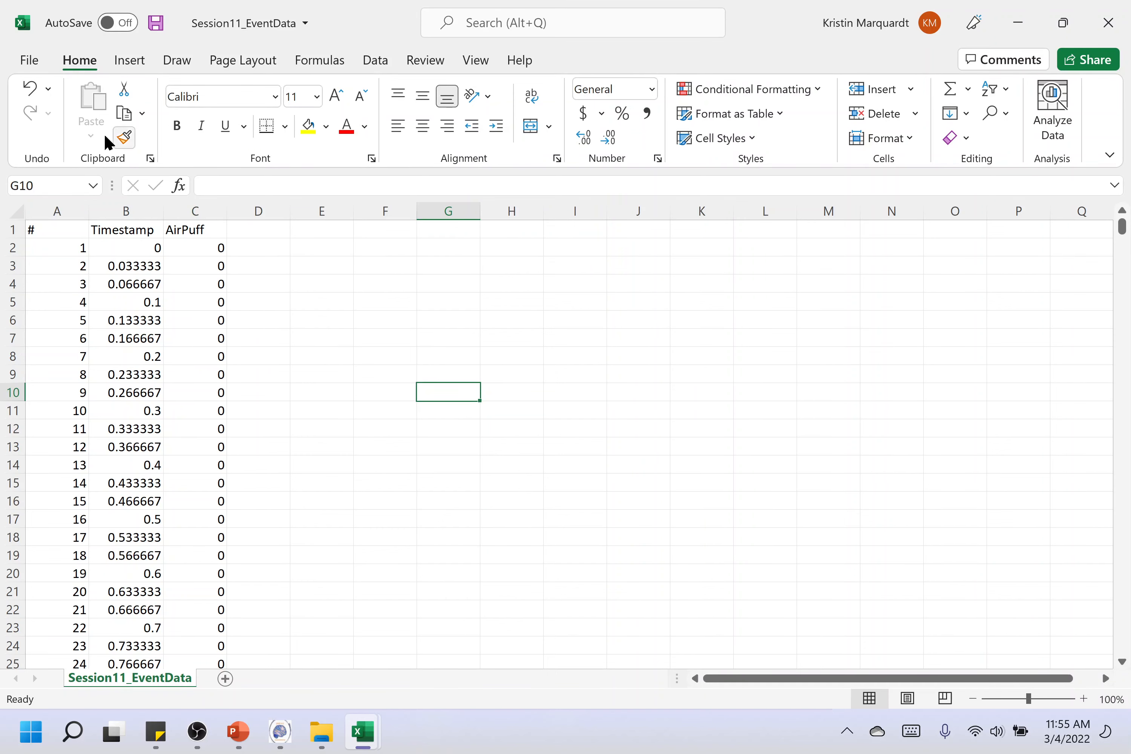
Save a copy of the event file in the Session11 folder as a comma-delimited CSV named Session11_EventData_ManualFormatting
left_click(30, 62)
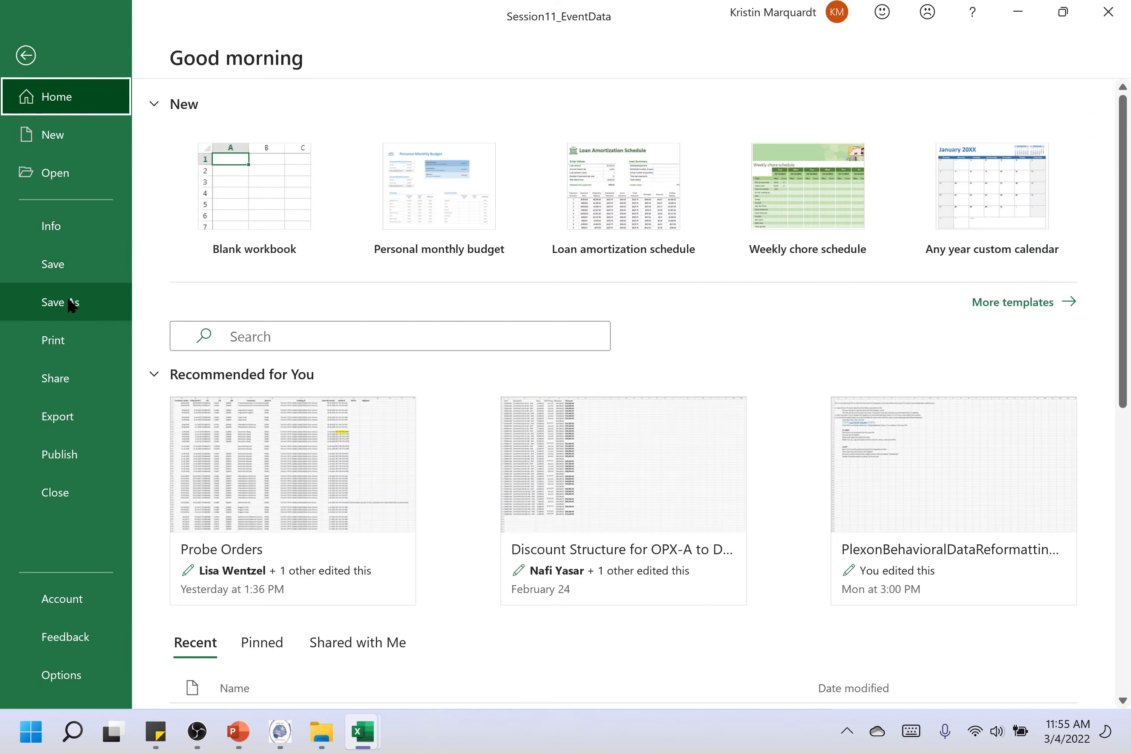
left_click(73, 302)
left_click(638, 144)
left_click(659, 145)
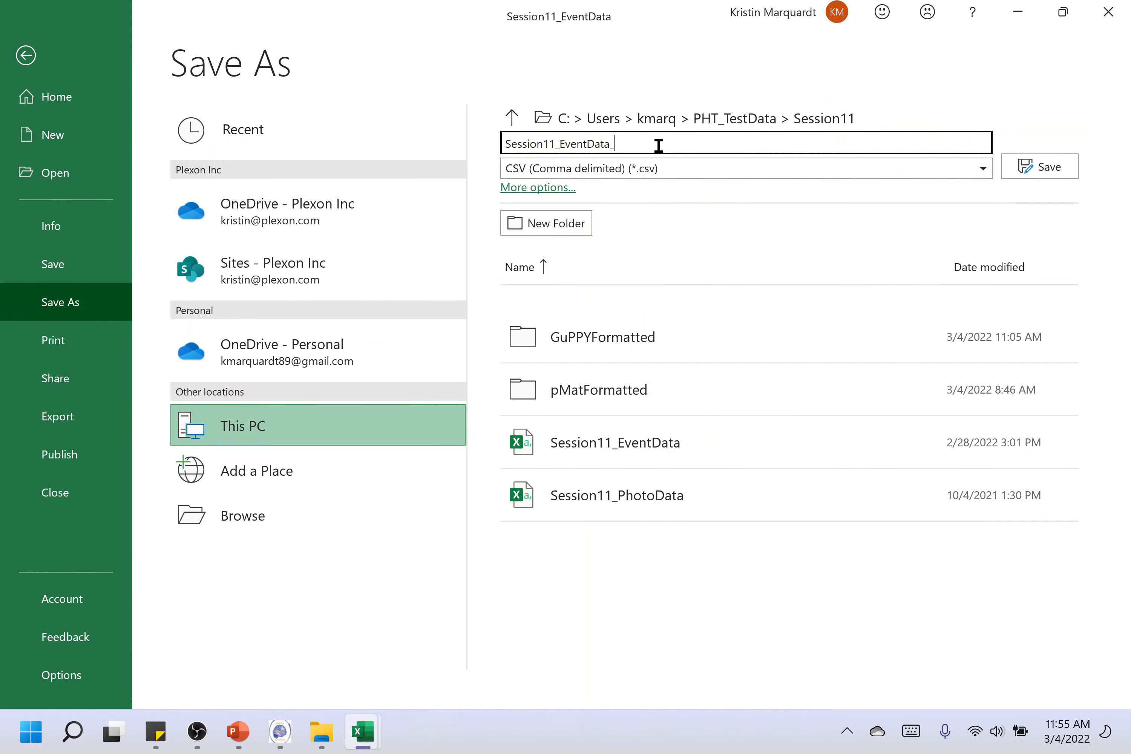
type("_Mau")
key("BackSpace")
type("nualFormatting")
key("Return")
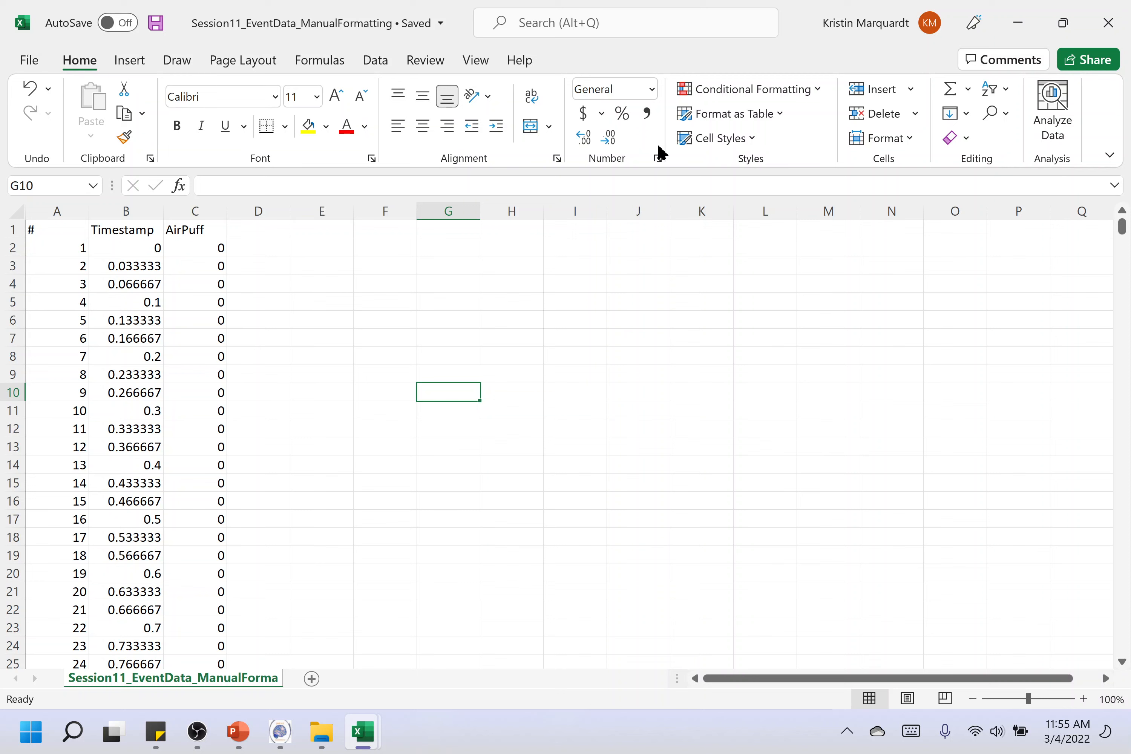
Sort columns A to C by the AirPuff column's cell values from largest to smallest, treating the first row as headers
left_click_drag(57, 210, 194, 210)
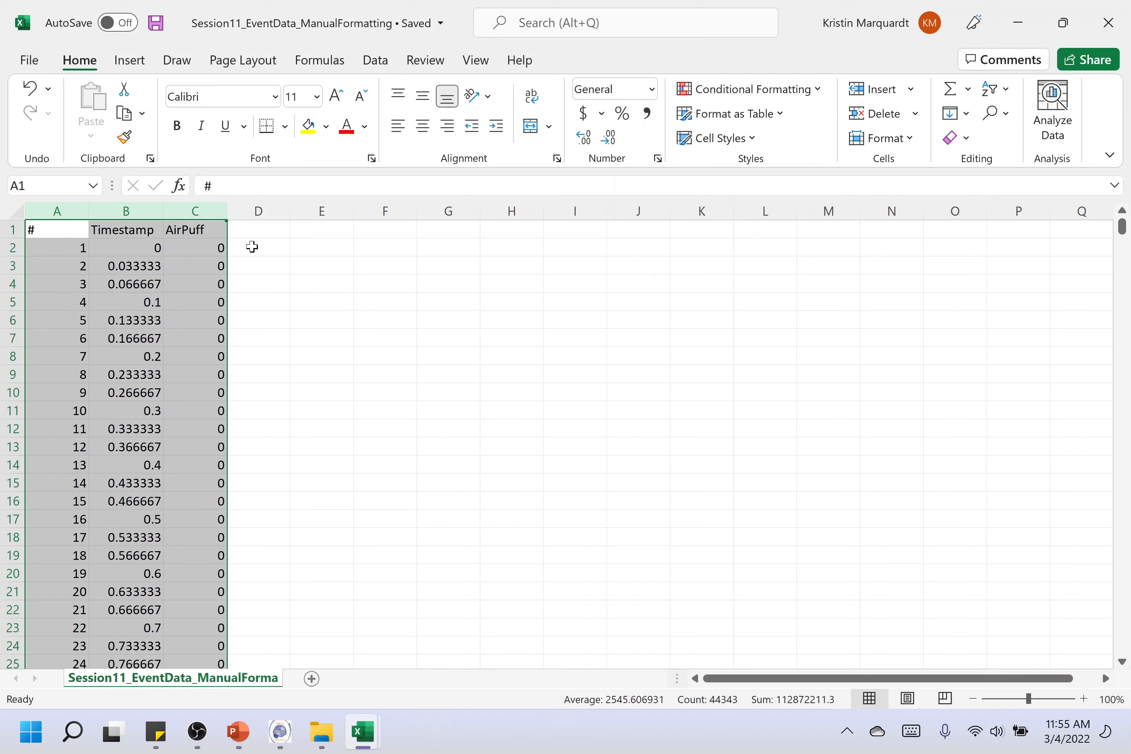
left_click(1007, 89)
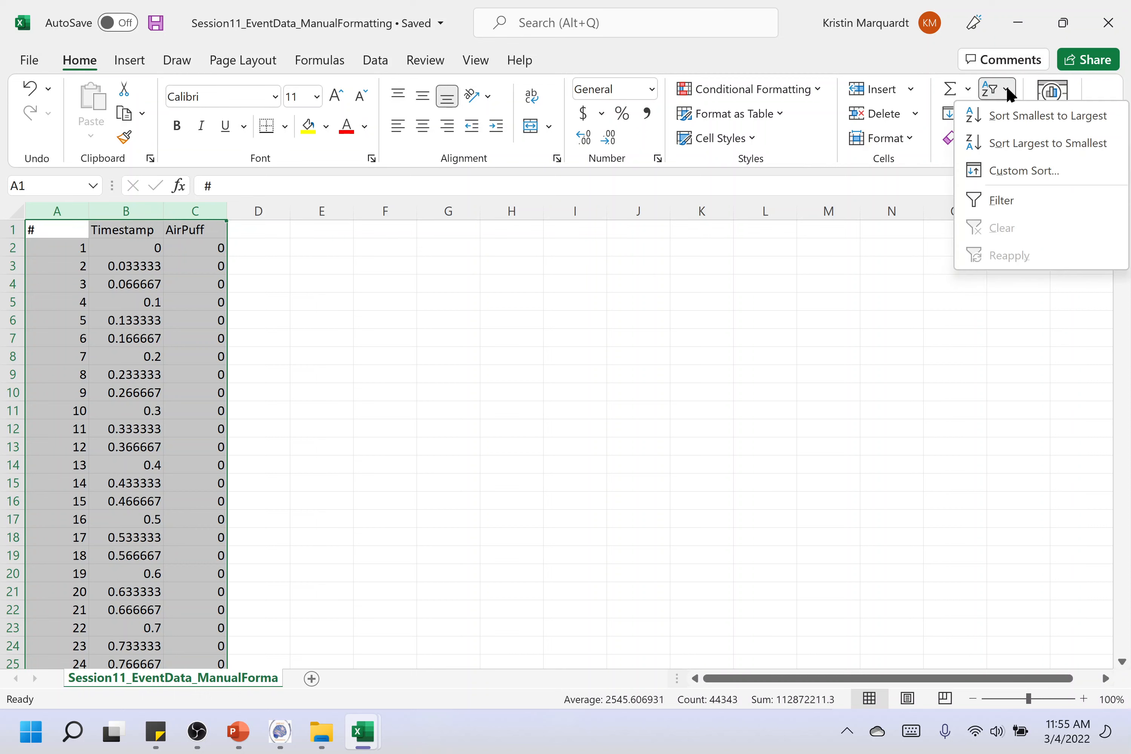
left_click(985, 169)
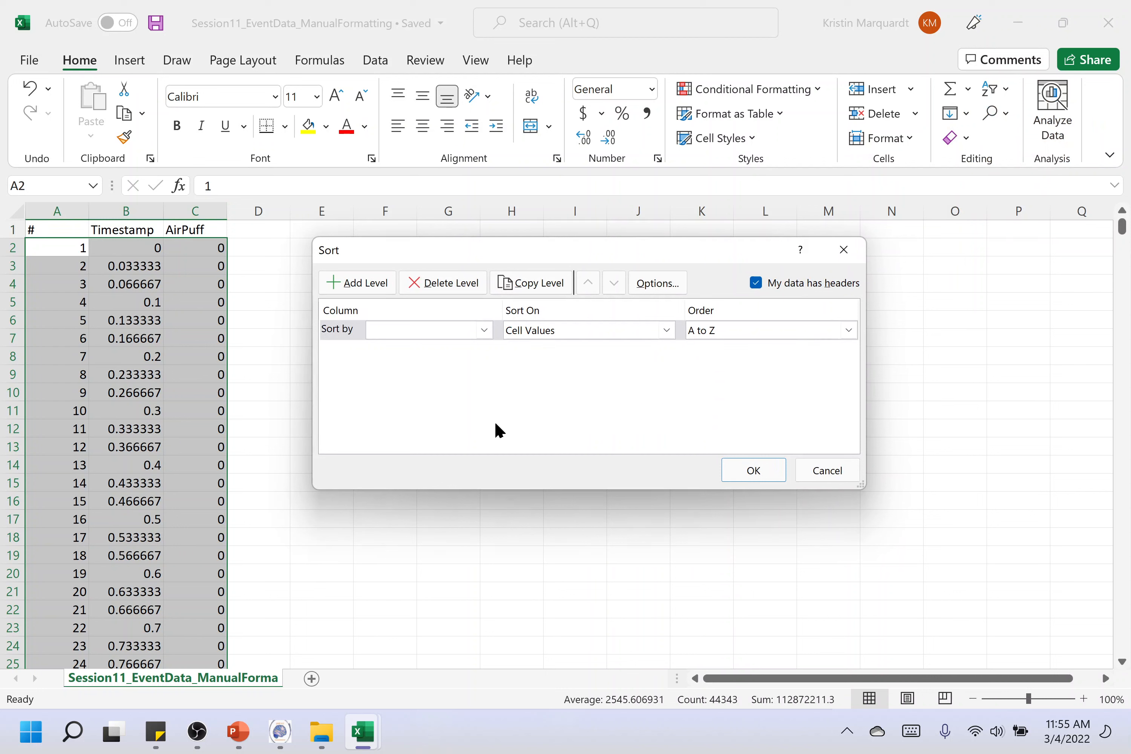
left_click(485, 331)
left_click(414, 376)
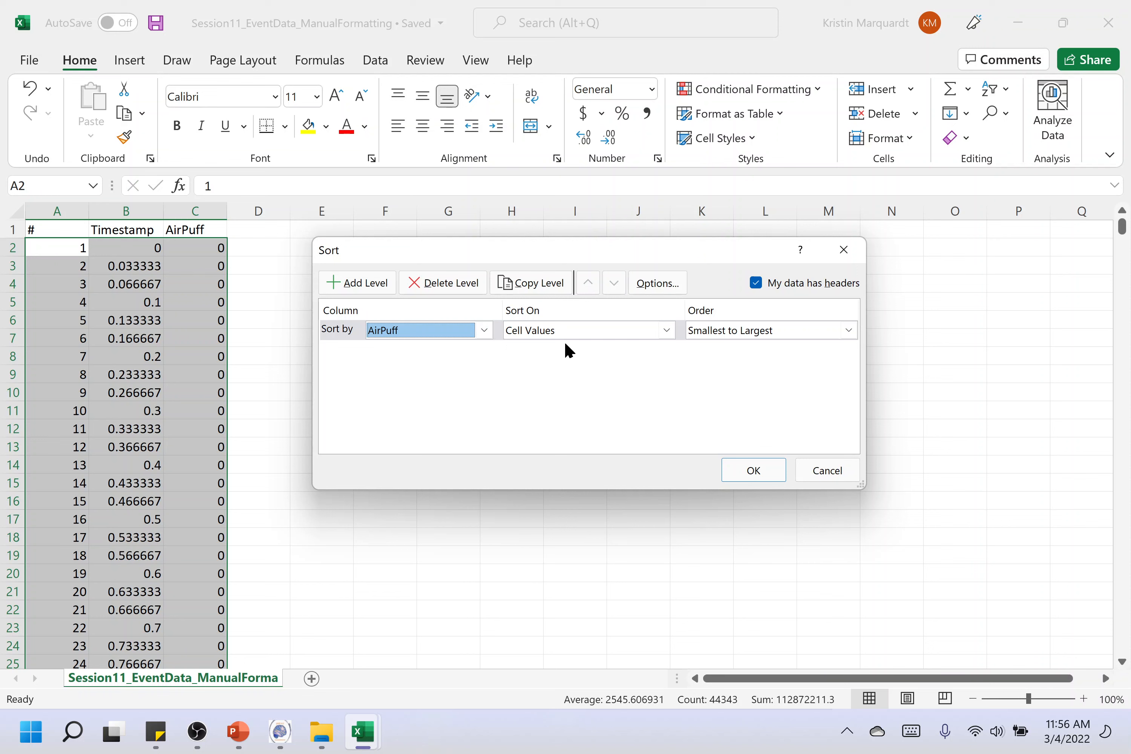
left_click(722, 331)
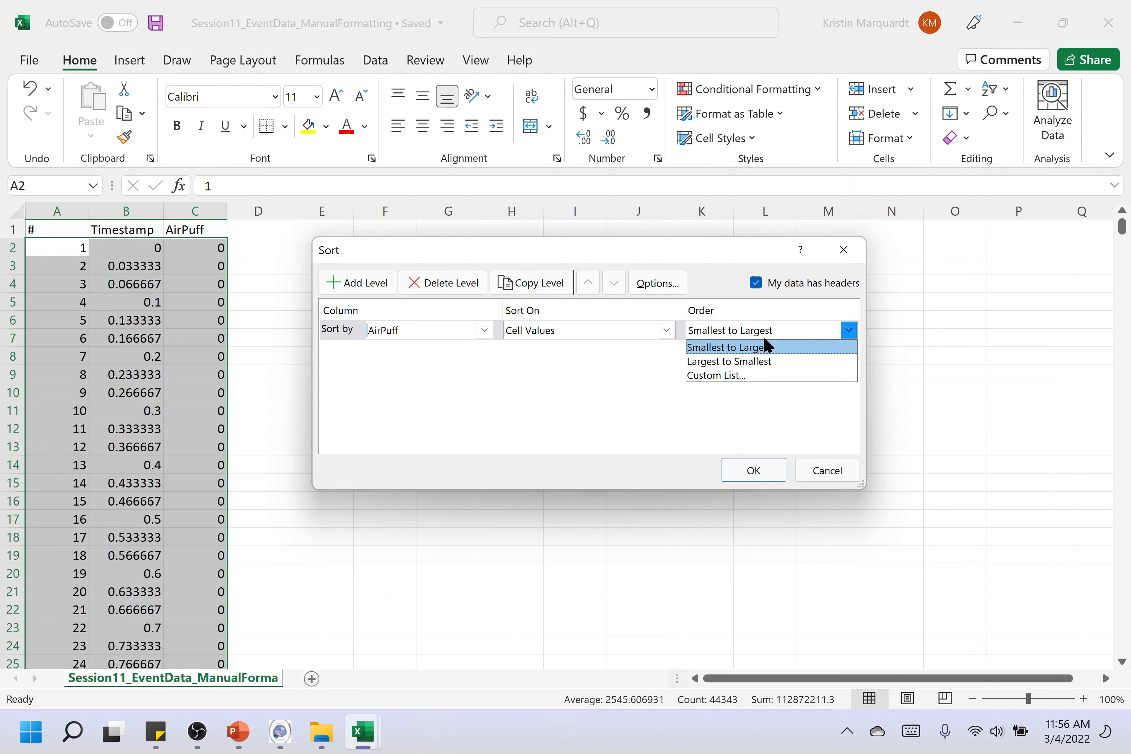
left_click(790, 363)
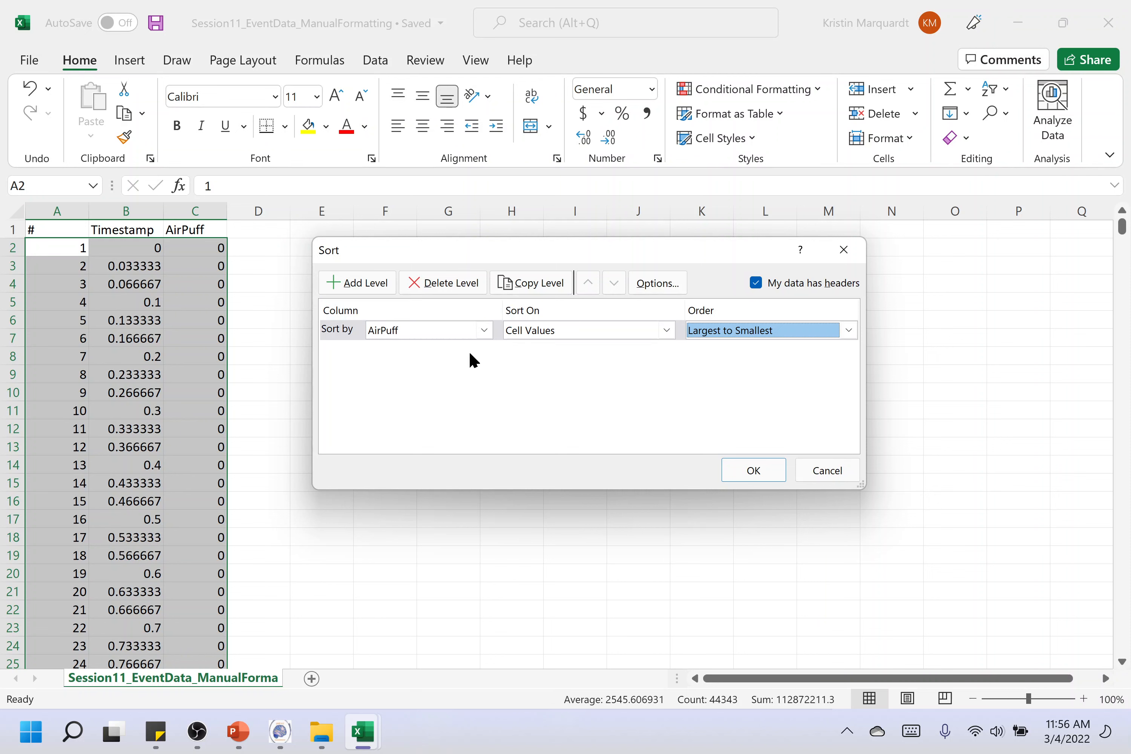
left_click(740, 471)
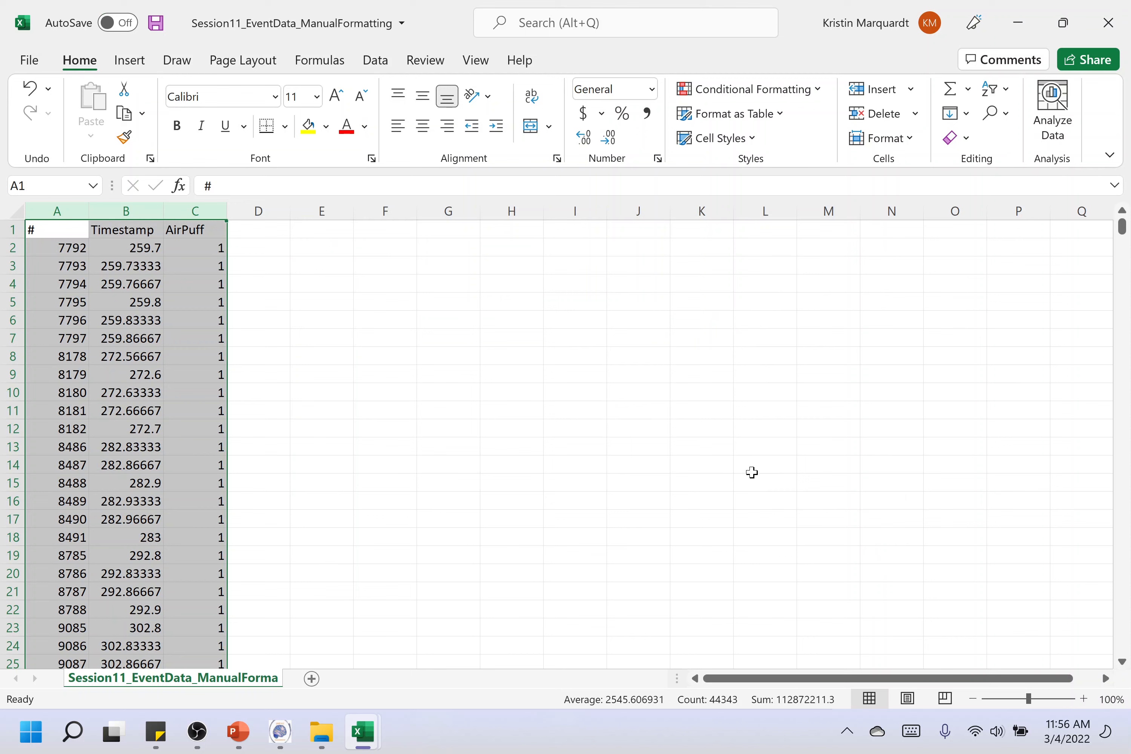
left_click(214, 251)
left_click_drag(215, 251, 48, 339)
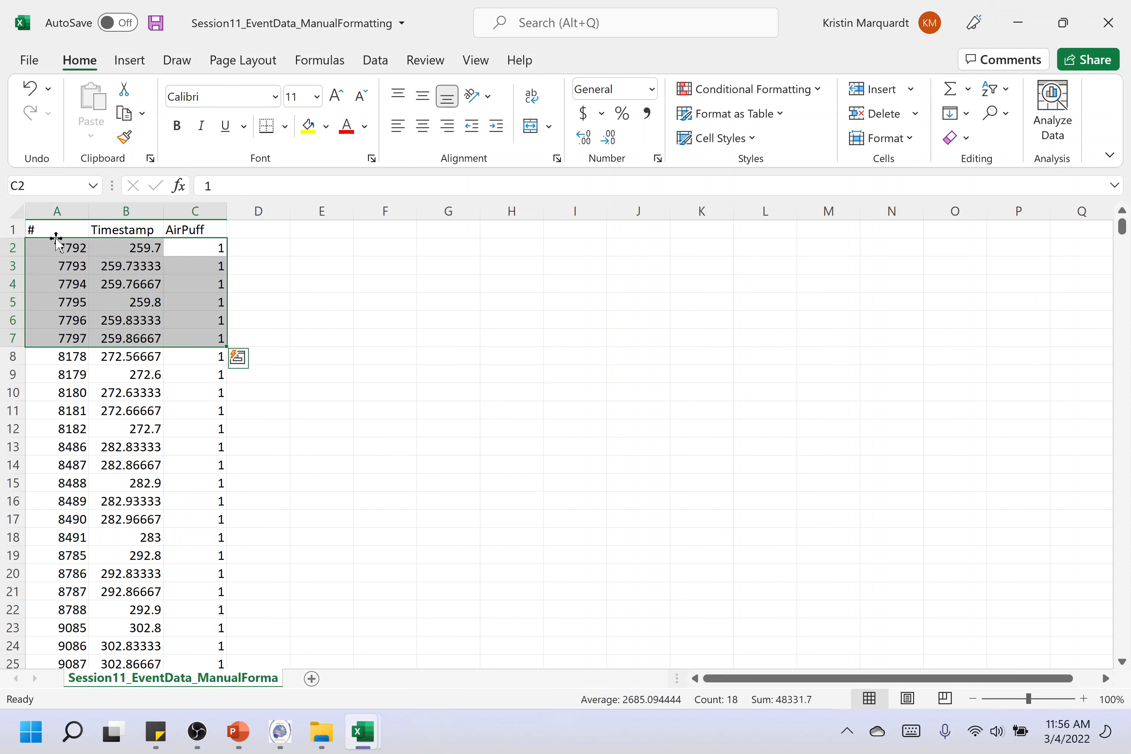
left_click(253, 261)
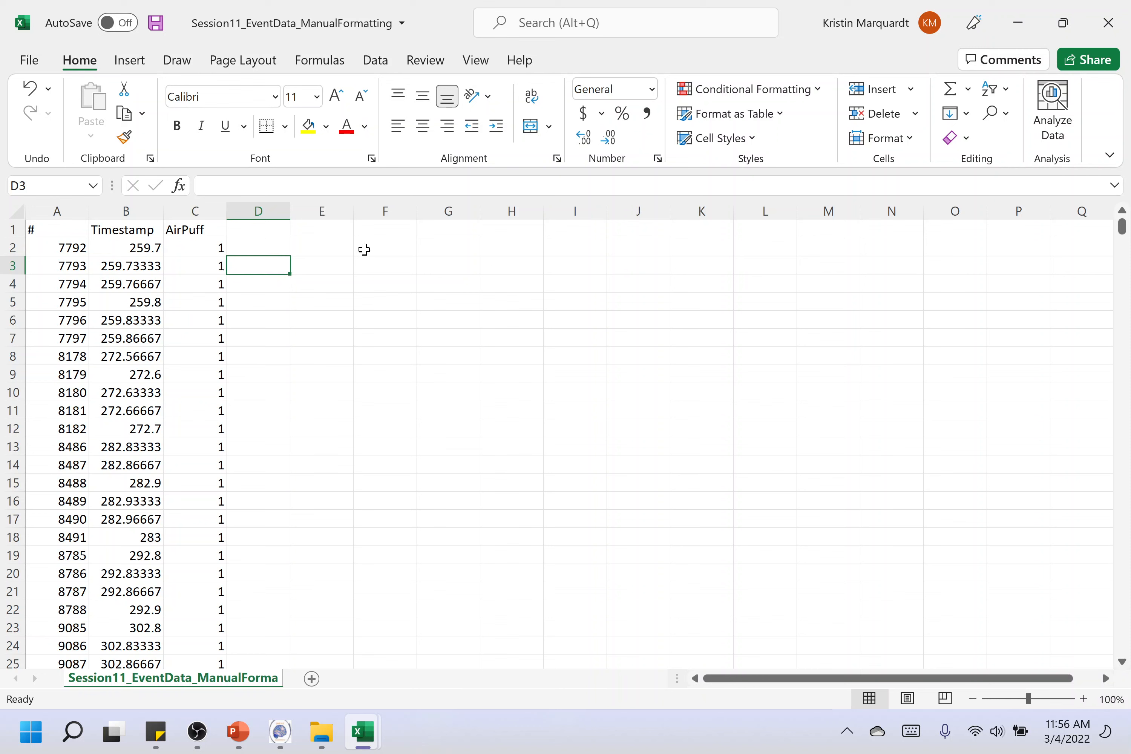
Enter the headers Event, onset and offset in cells F1 to H1
left_click(381, 232)
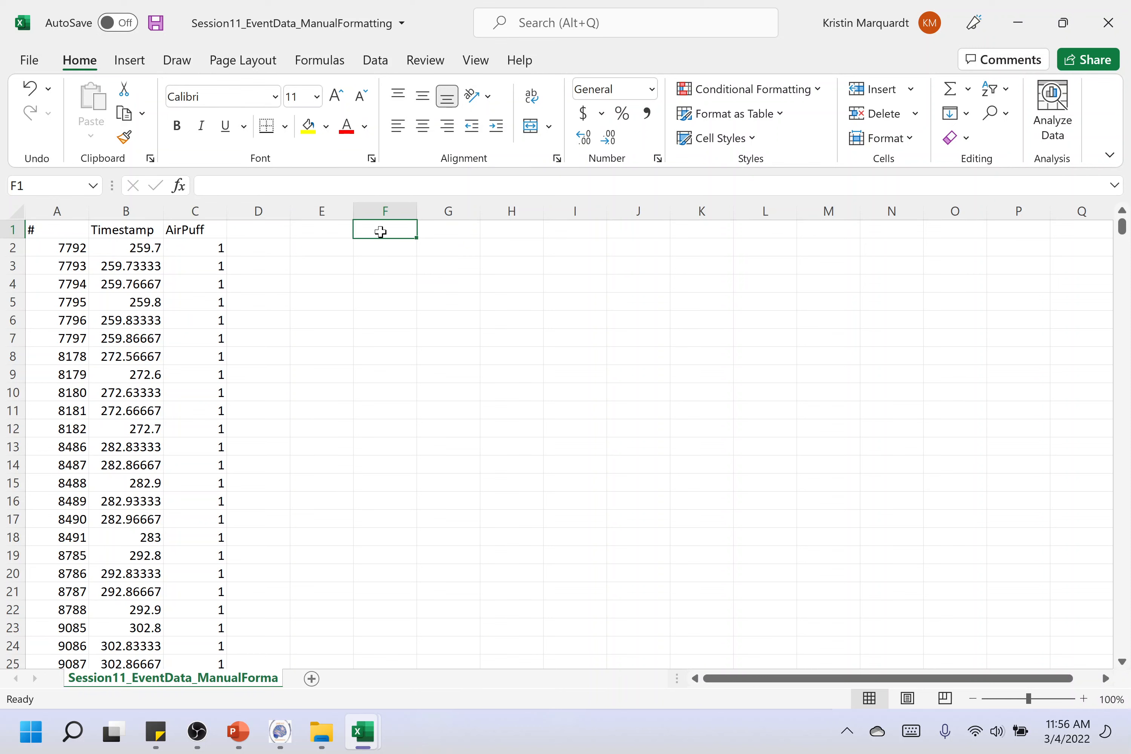
type("Event")
key("Tab")
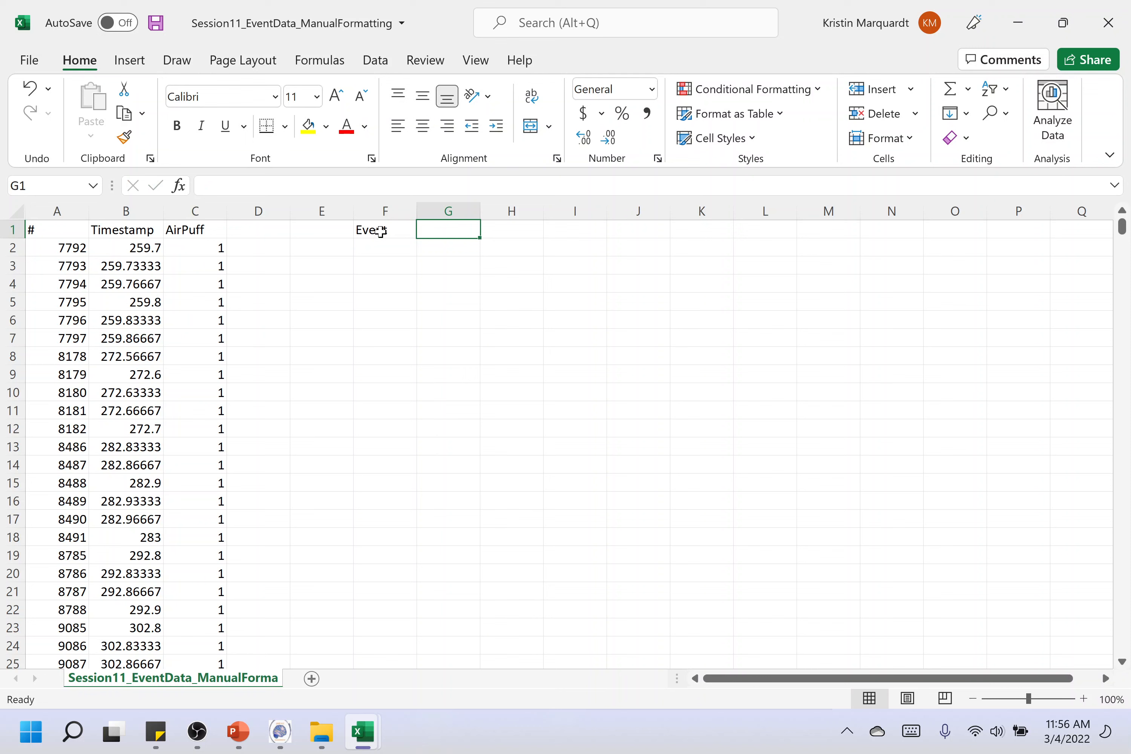
type("onset")
key("Tab")
type("offse")
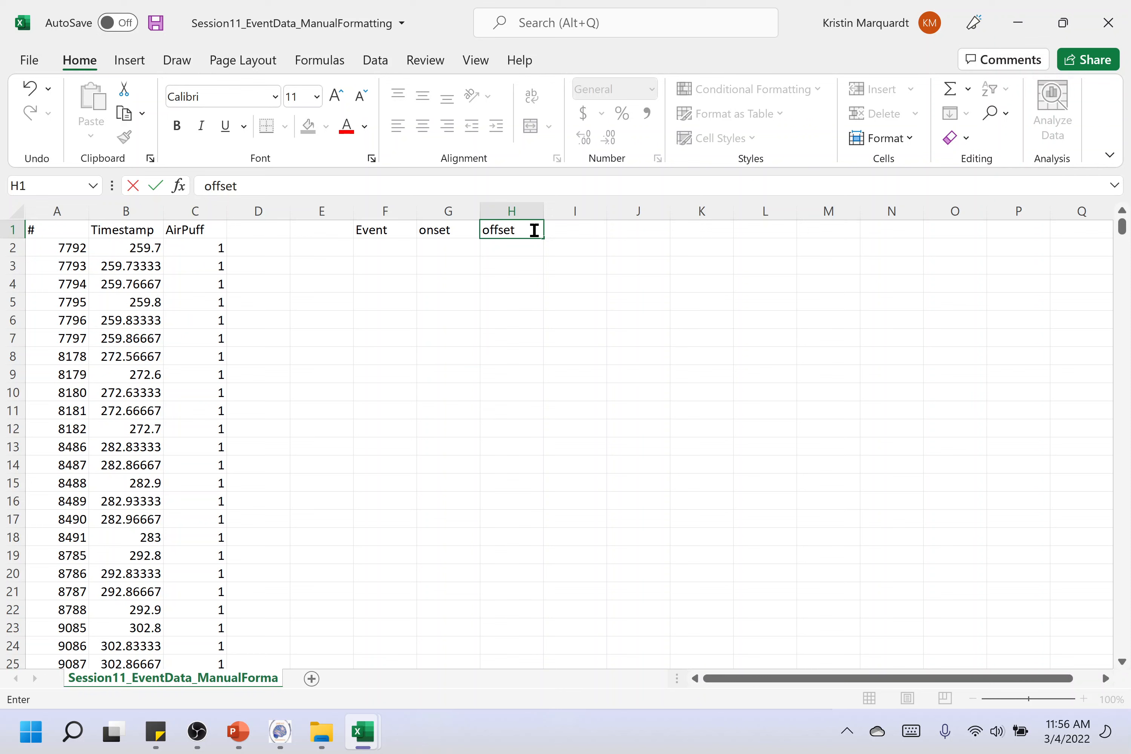
left_click(562, 231)
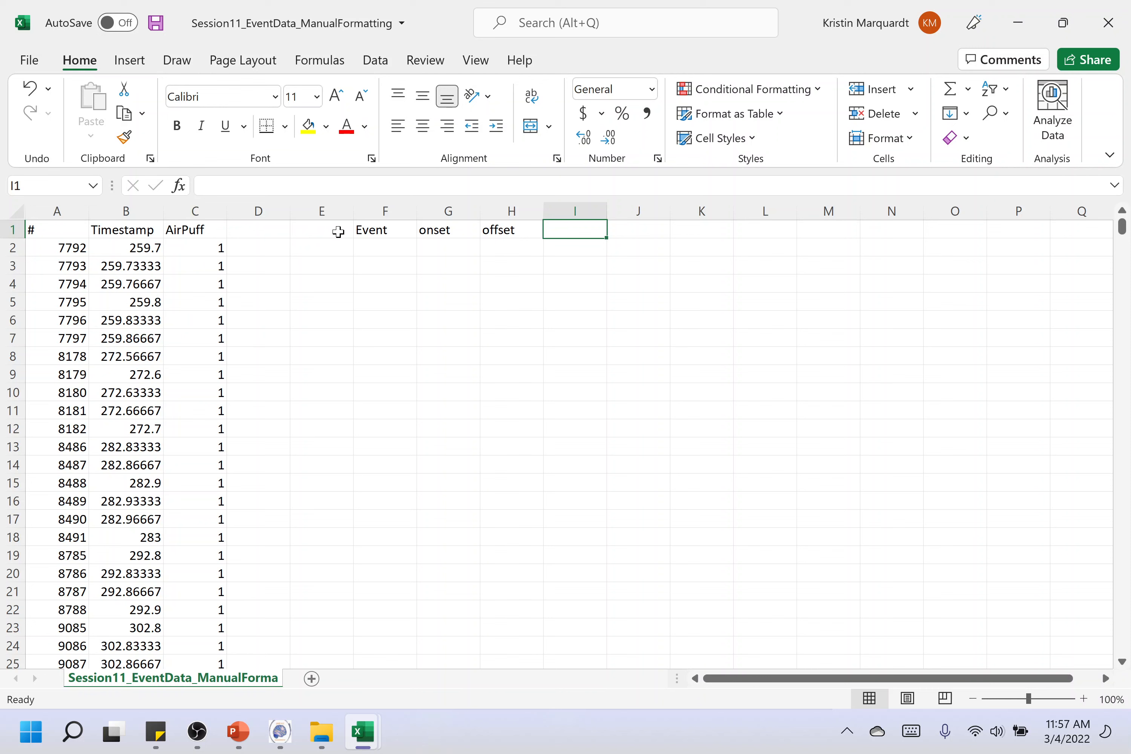
Enter AirPuff as the event name in F2, under the Event header
left_click(362, 246)
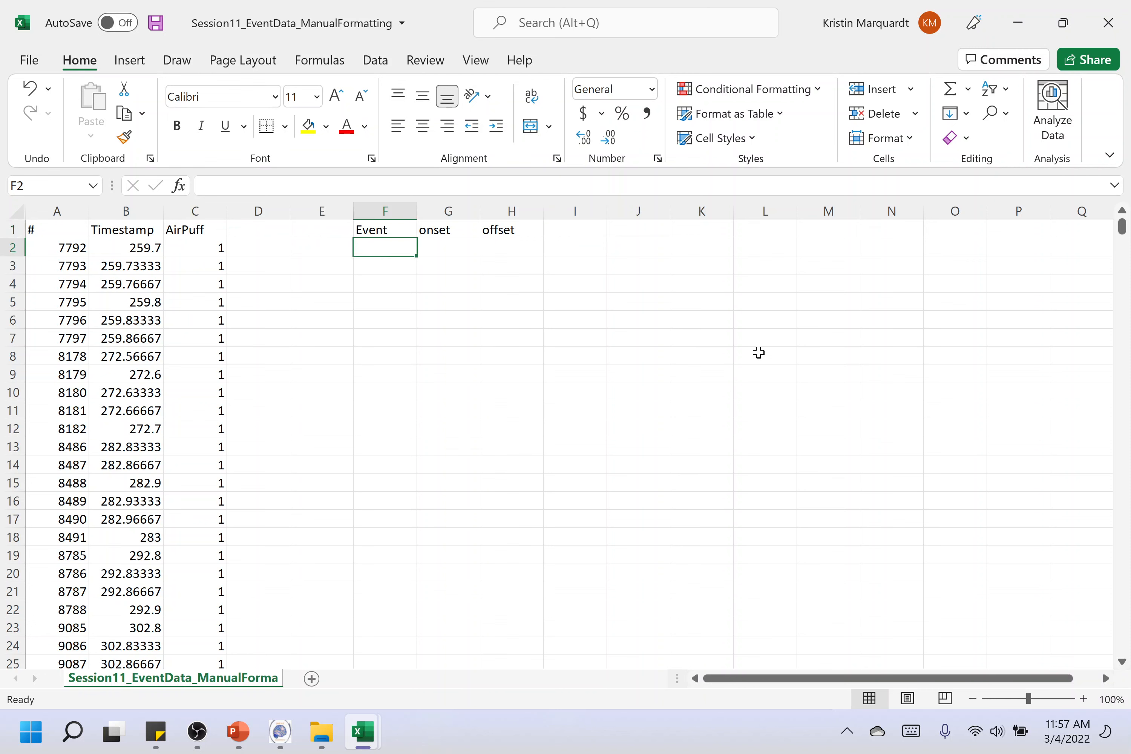
type("AirPuff")
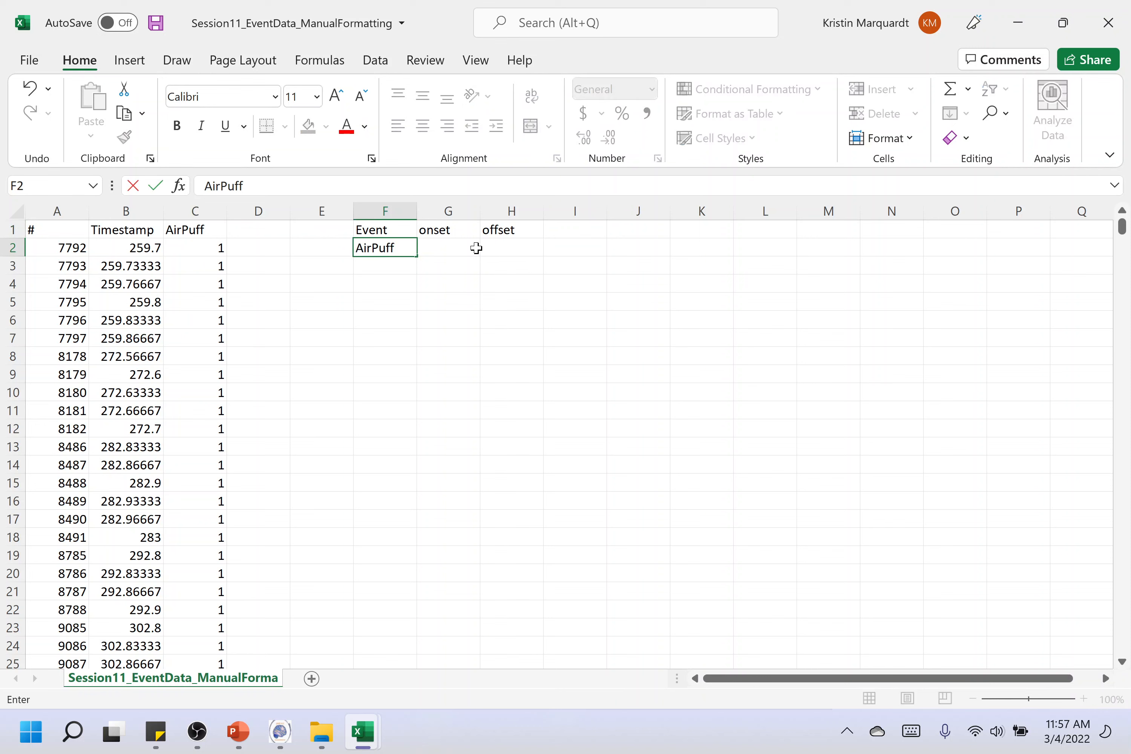
left_click(464, 246)
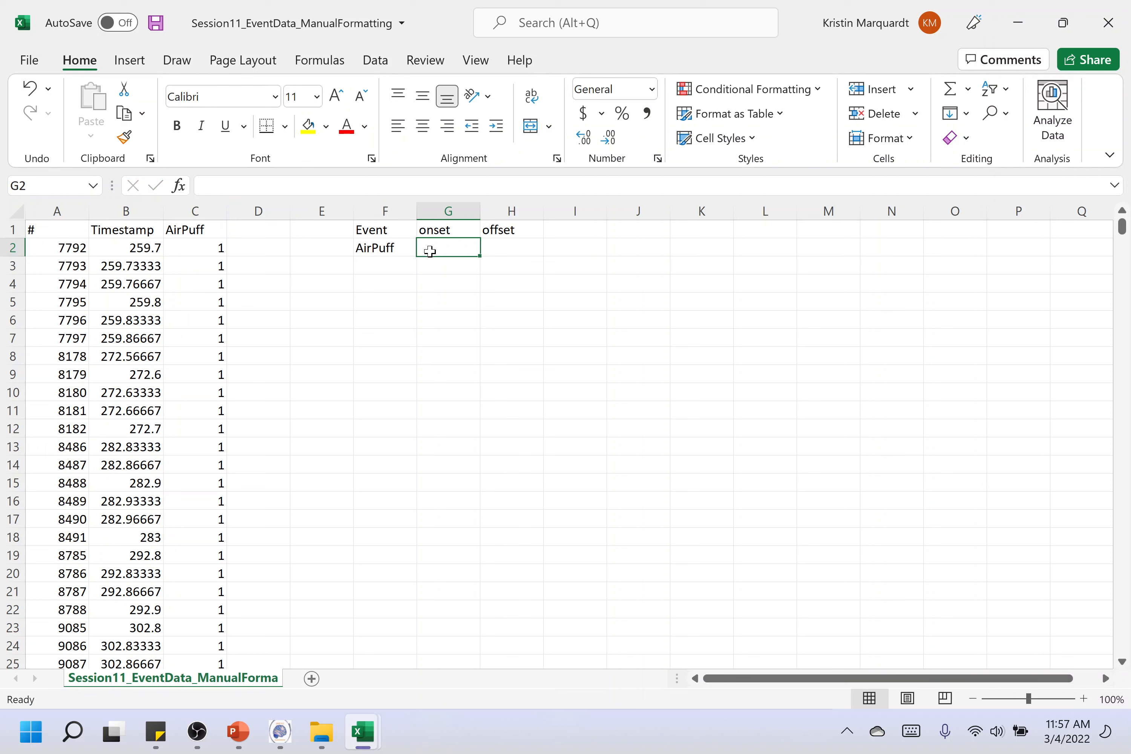
Copy the first AirPuff event's starting timestamp, 259.7, from B2 into the onset cell G2
left_click(151, 249)
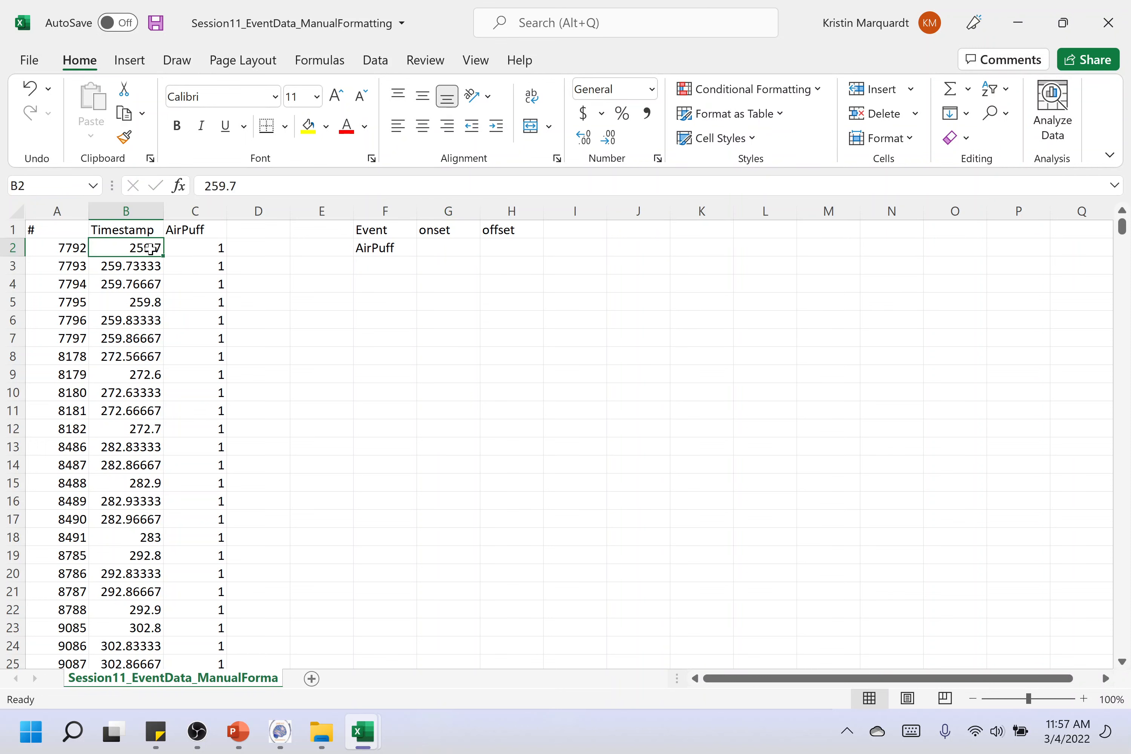
key("ctrl+c")
left_click(457, 255)
key("ctrl+v")
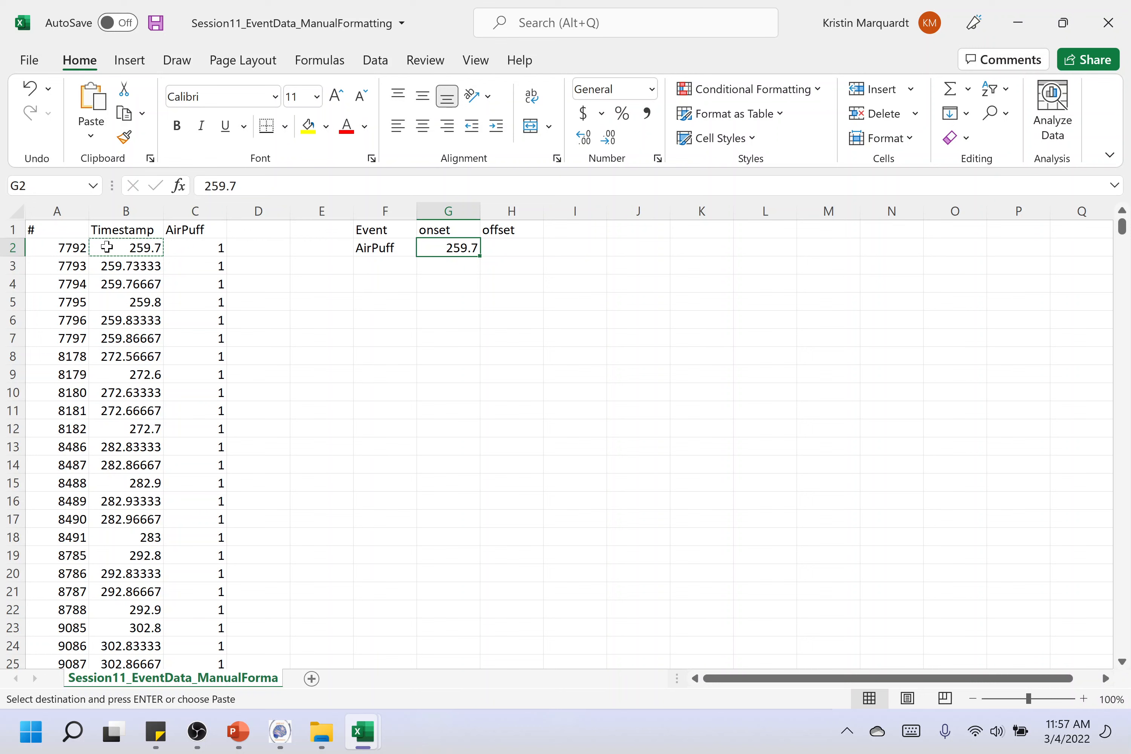
Copy the first AirPuff event's last timestamp, 259.866667, from B7 into the offset cell H2
left_click_drag(52, 249, 222, 340)
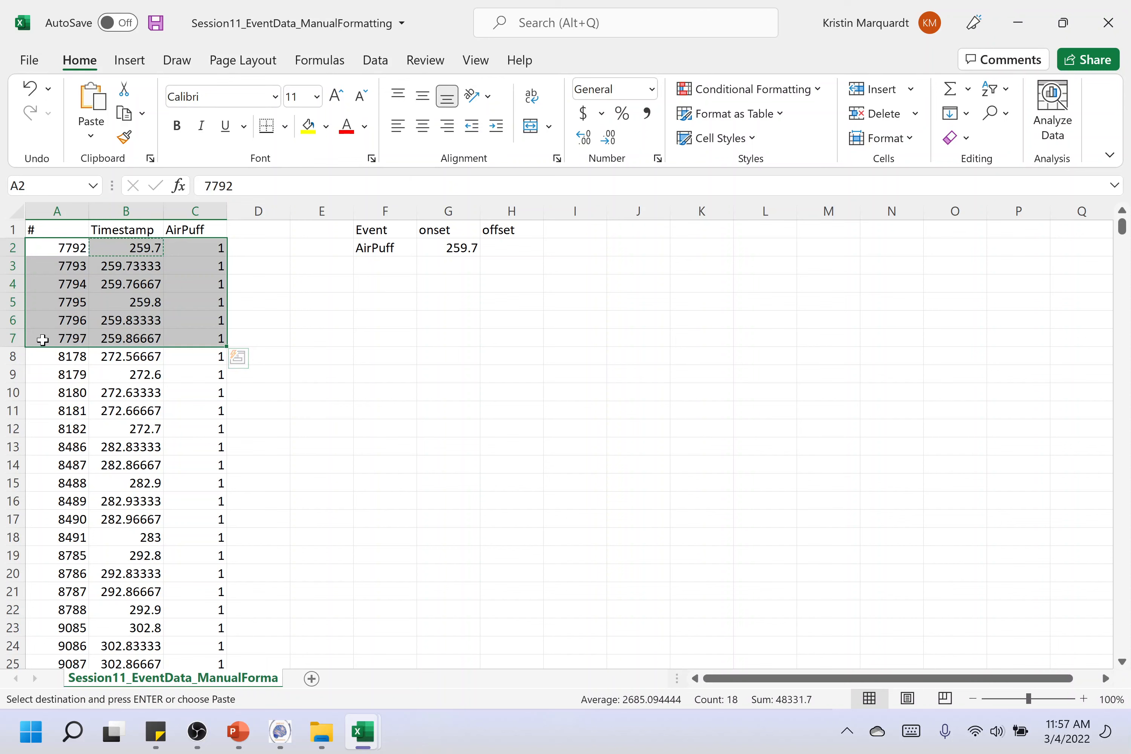
left_click(119, 341)
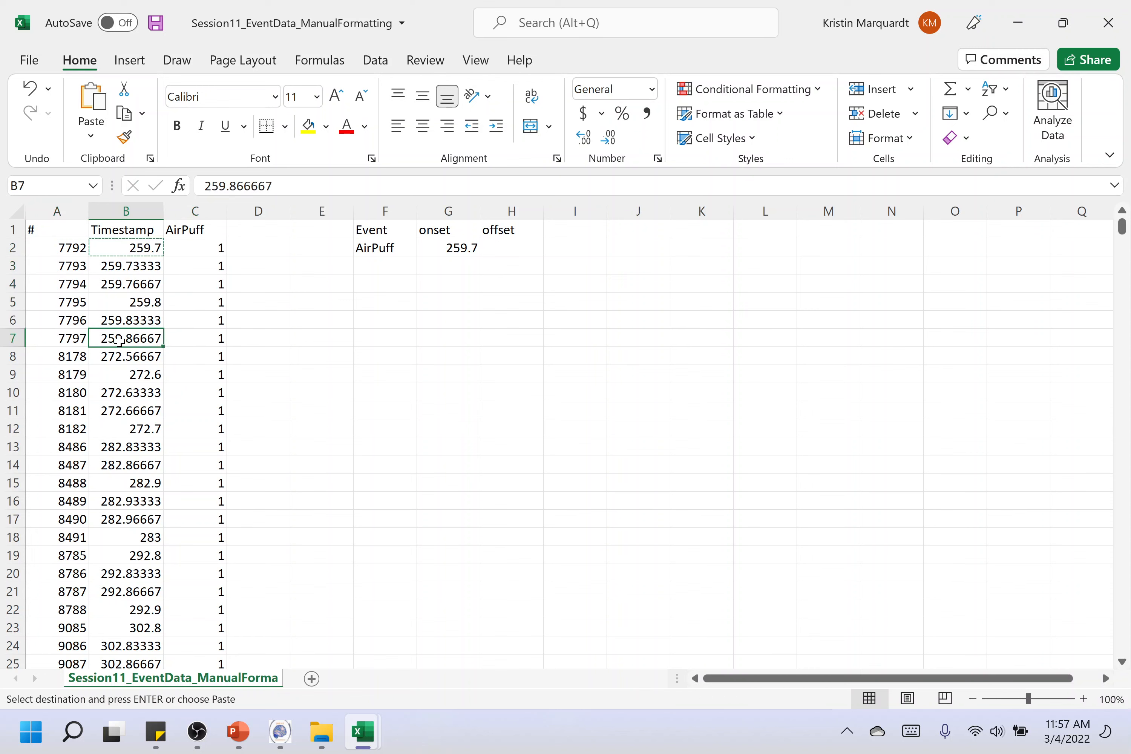
key("ctrl+c")
left_click(506, 251)
key("ctrl+v")
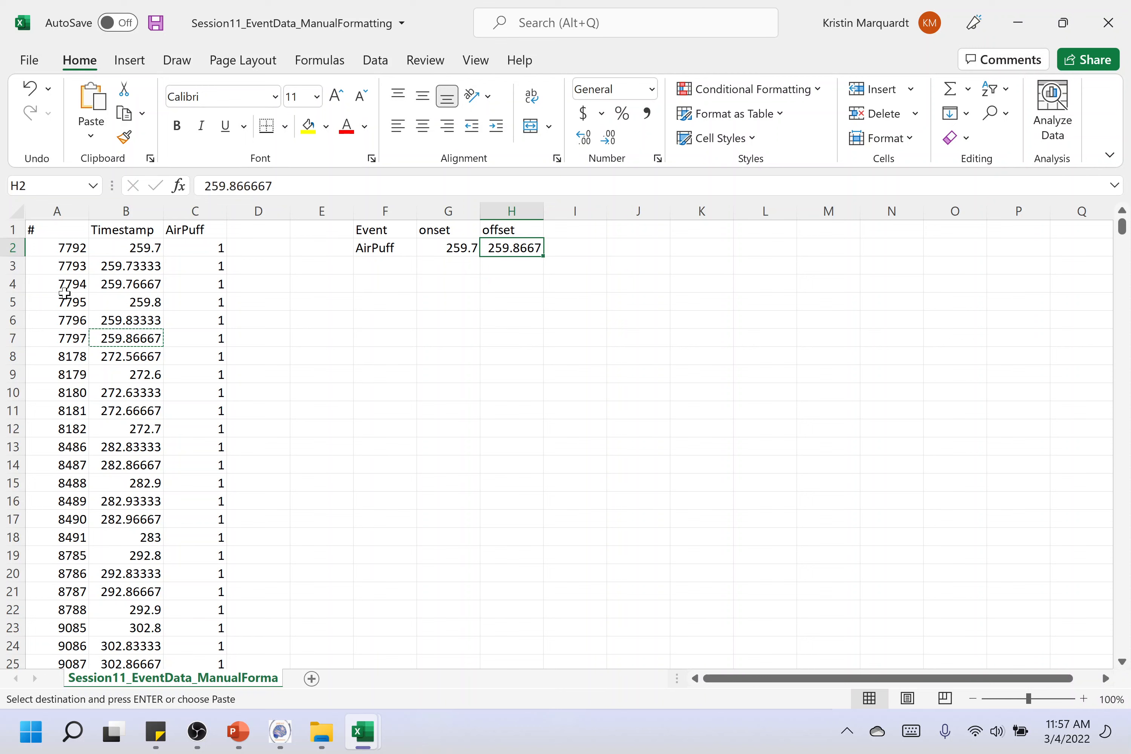
Shade the first AirPuff event's rows, A2 to C7, with a light grey fill
left_click(79, 251)
left_click_drag(122, 252, 214, 341)
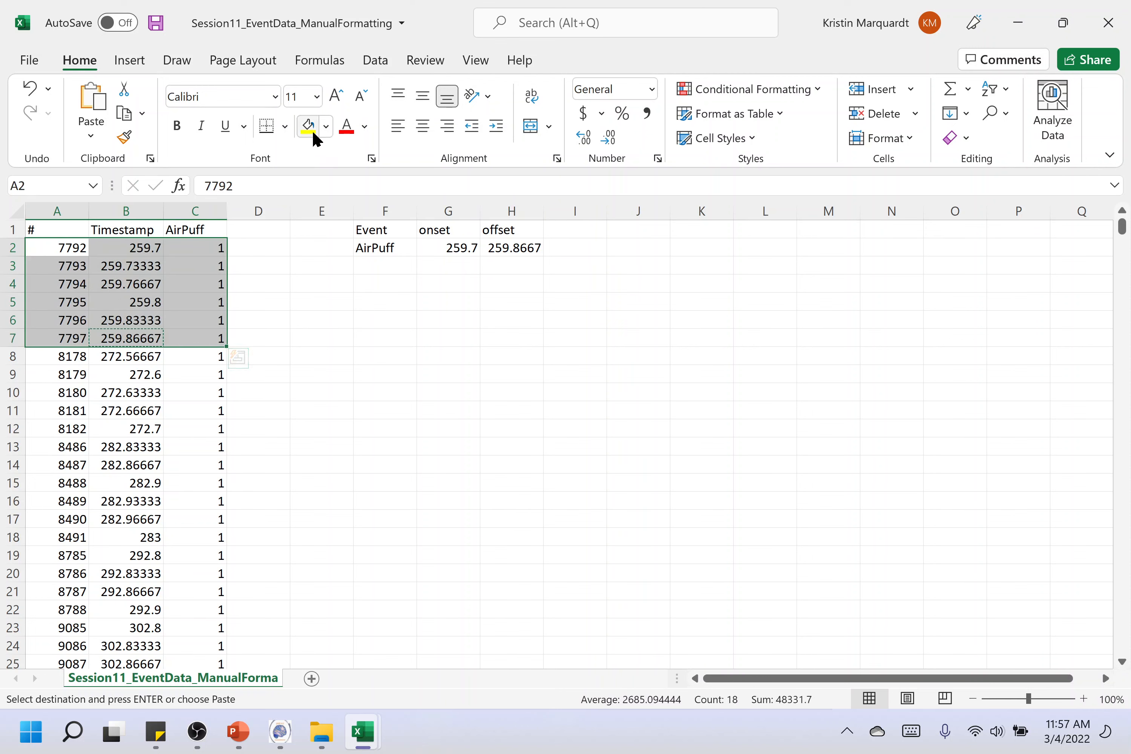
left_click(327, 126)
left_click(339, 174)
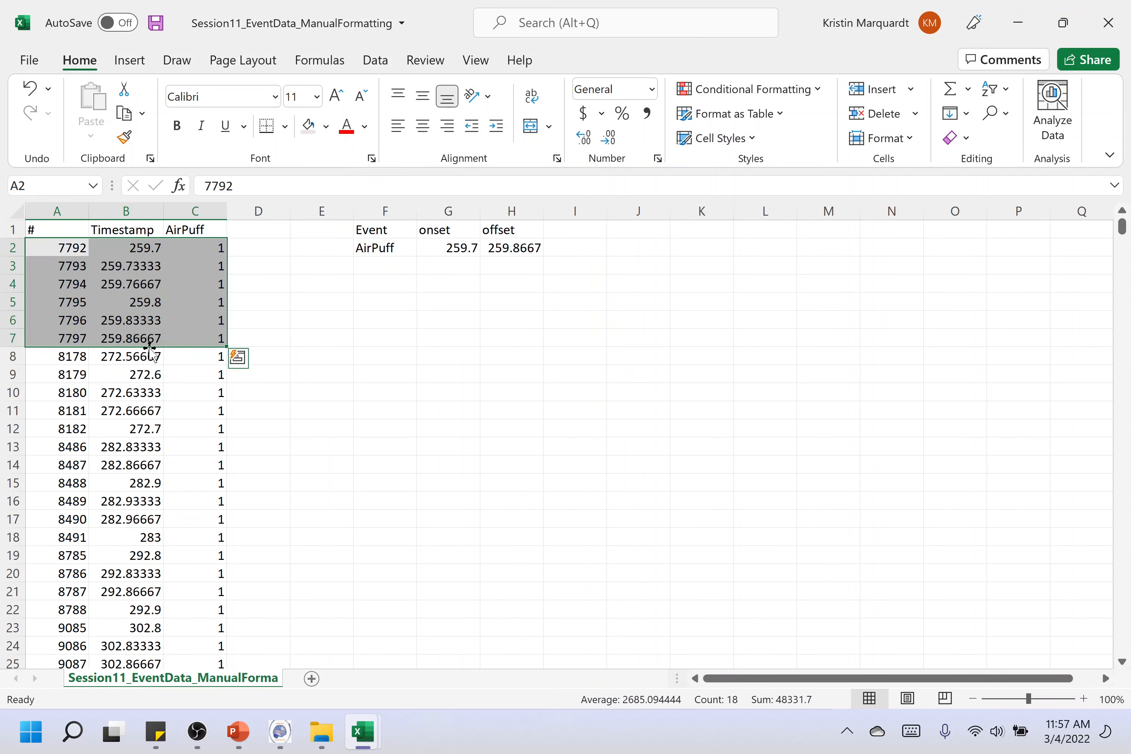
Copy the second AirPuff event's starting timestamp, 272.566667, from B8 into the onset cell G3
left_click(122, 359)
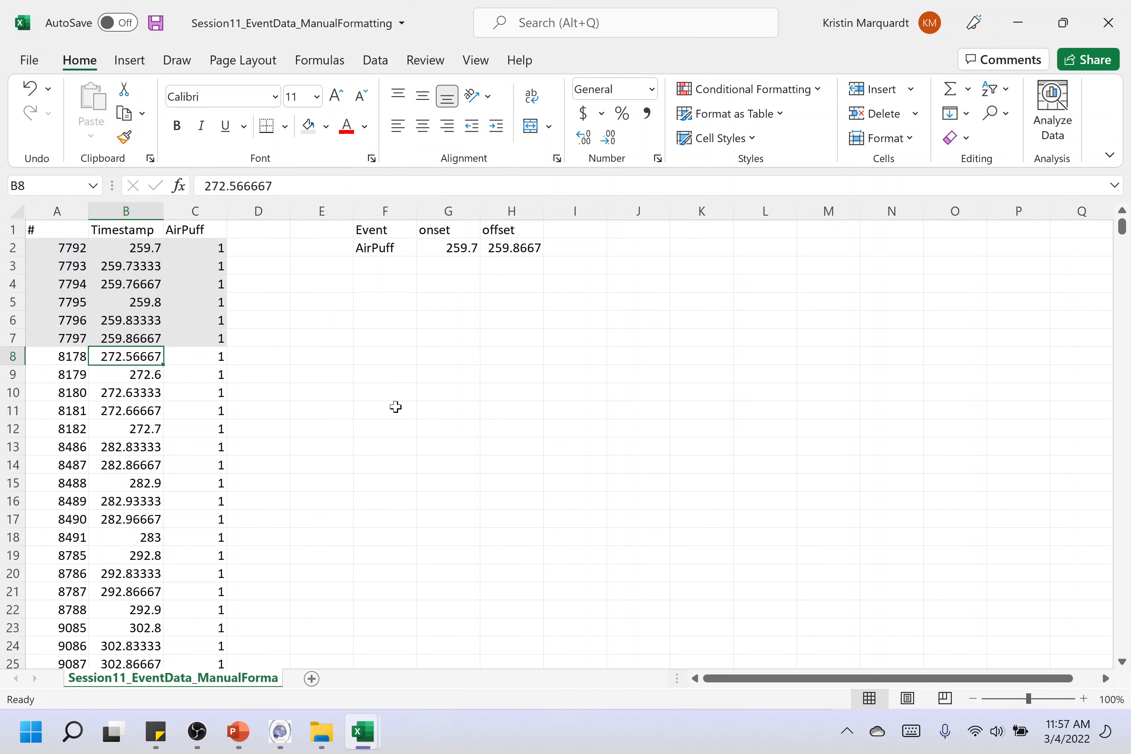
key("ctrl+c")
left_click(441, 268)
key("ctrl+v")
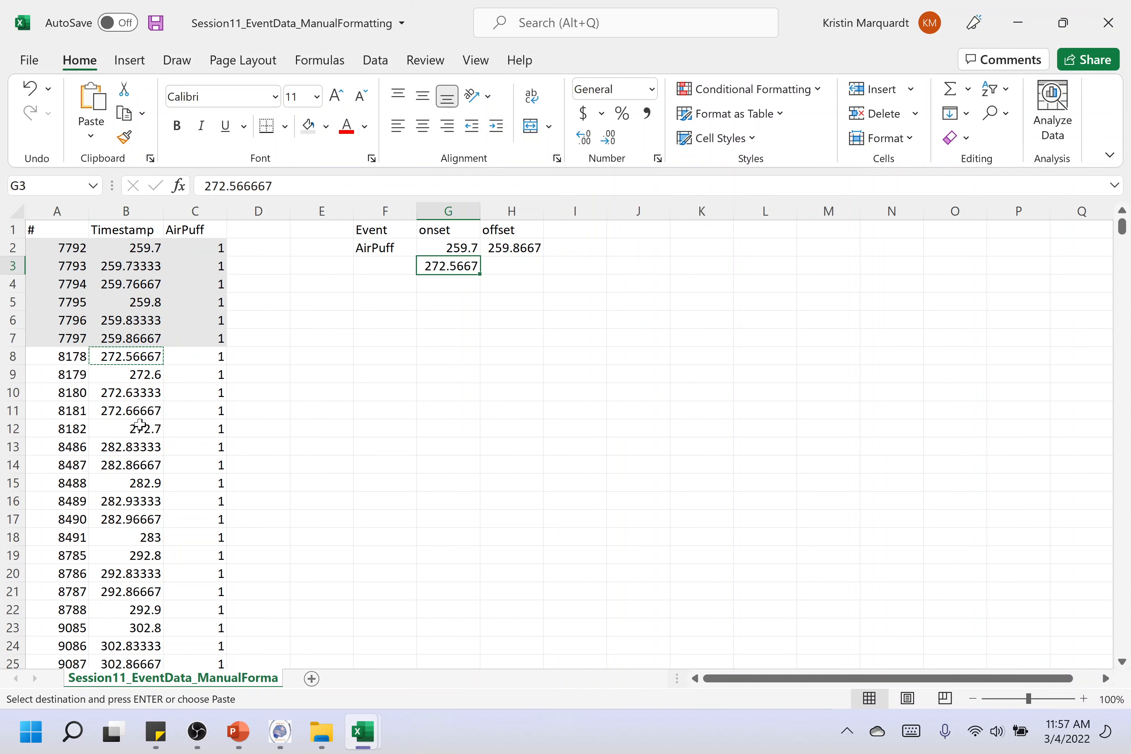
Copy the second AirPuff event's last timestamp, 272.7, from B12 into the offset cell H3
left_click(150, 466)
left_click(154, 482)
left_click(162, 498)
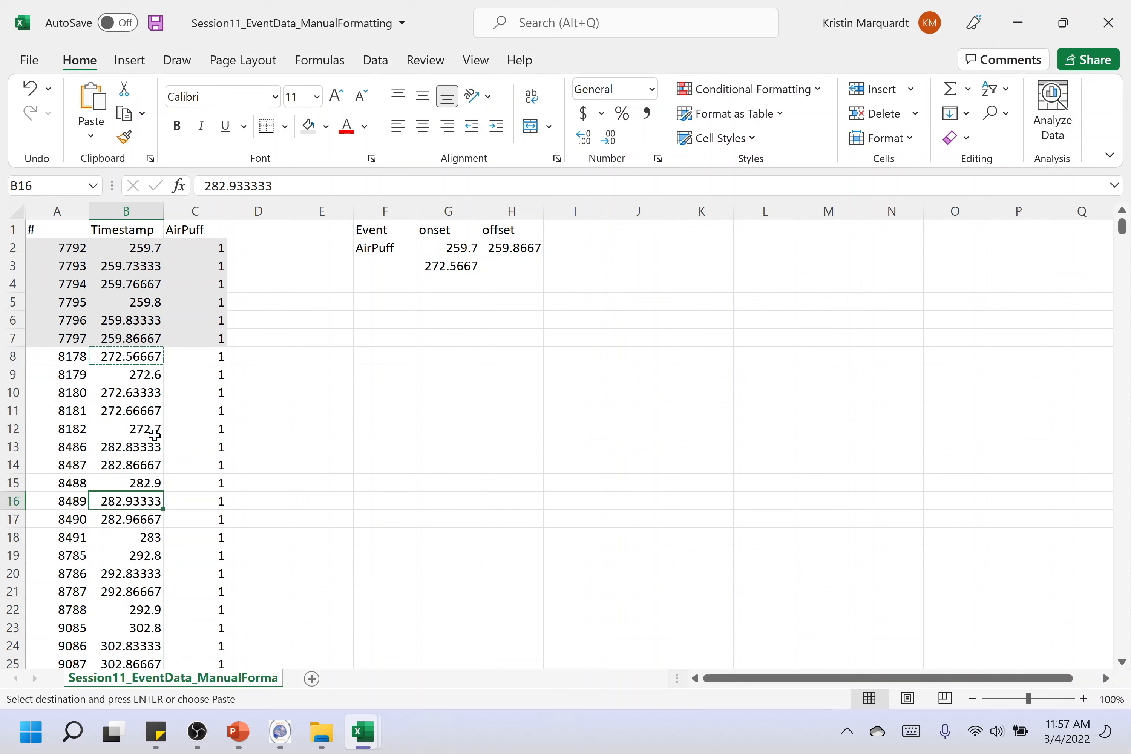
left_click(121, 429)
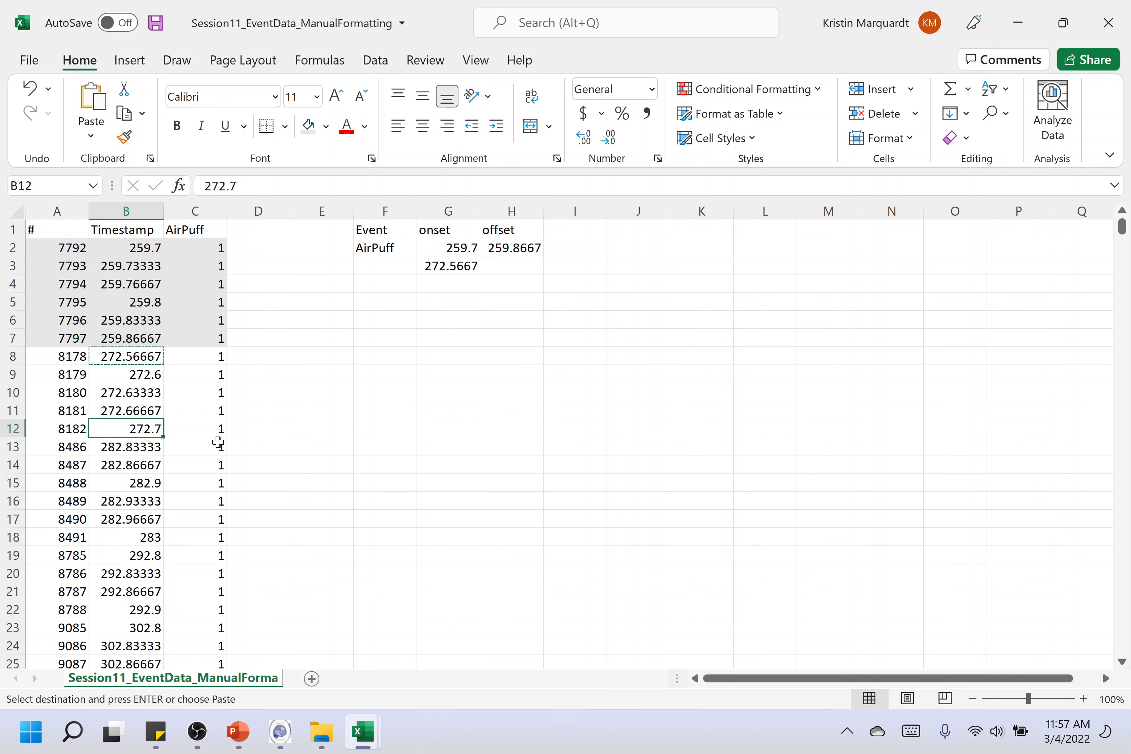
key("ctrl+c")
left_click(519, 266)
key("ctrl+v")
Shade the second AirPuff event's rows, A8 to C12, with a slightly darker grey fill than the first event's
left_click_drag(71, 357, 188, 431)
left_click(326, 126)
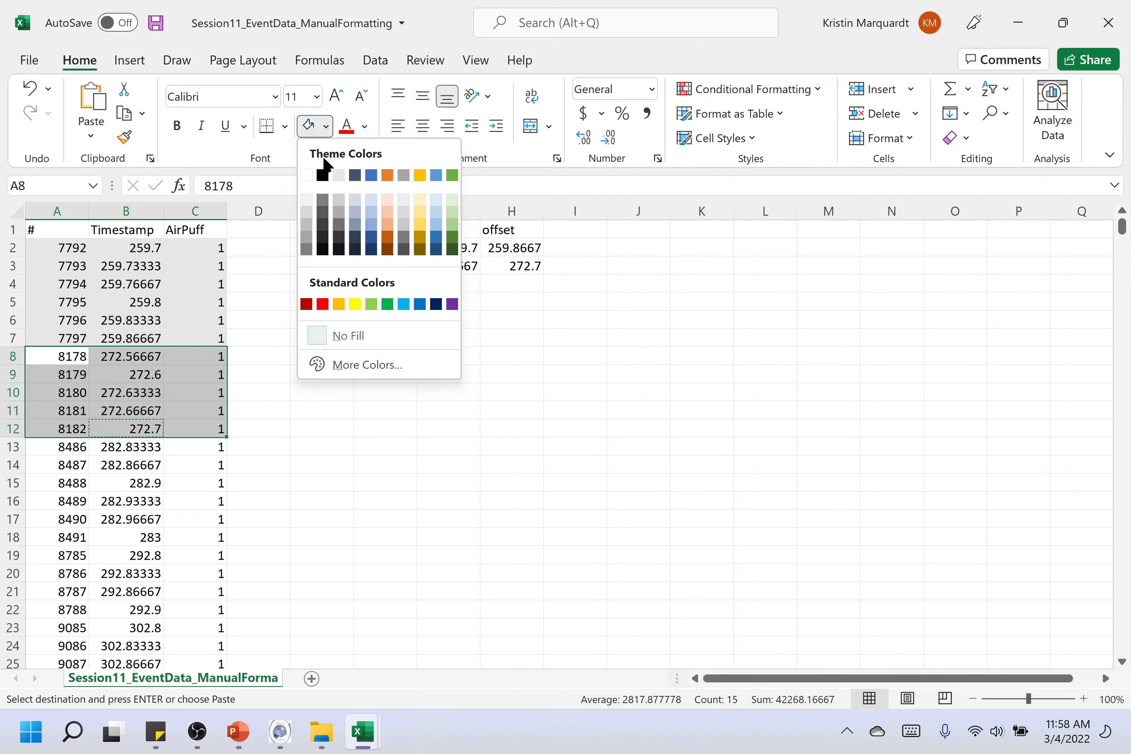
left_click(307, 218)
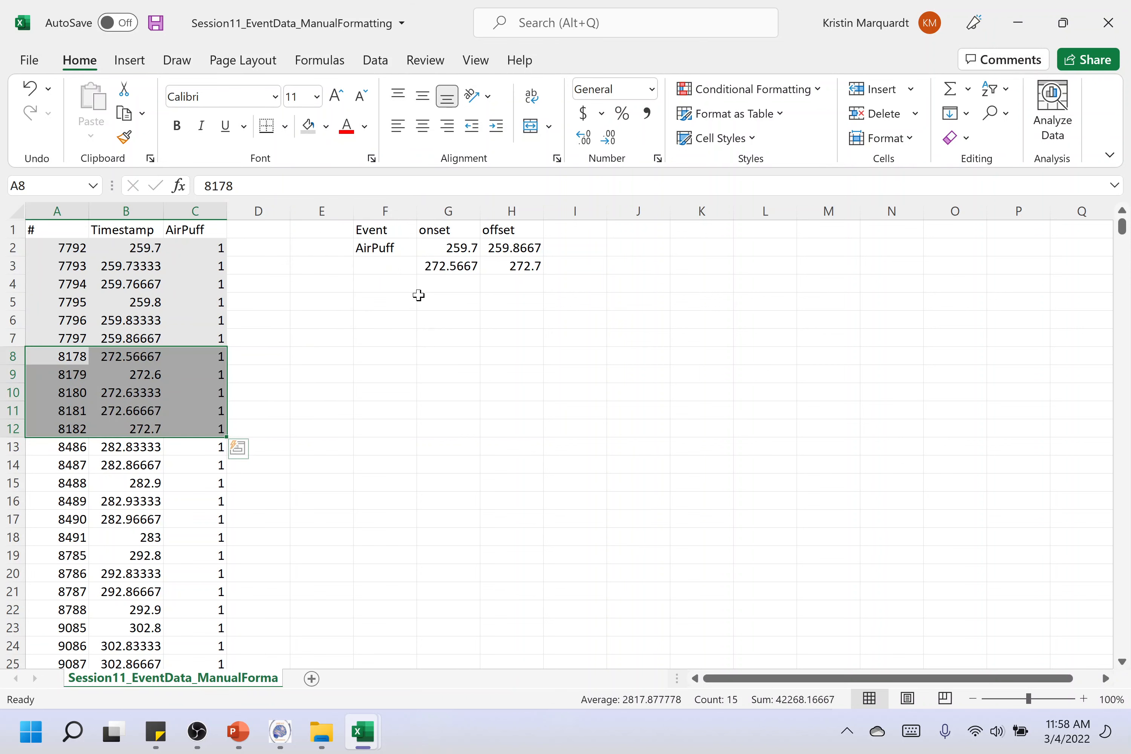
Fill the AirPuff event name from F2 down into F3 to label the second event
left_click(419, 295)
left_click(390, 249)
left_click_drag(415, 258, 414, 273)
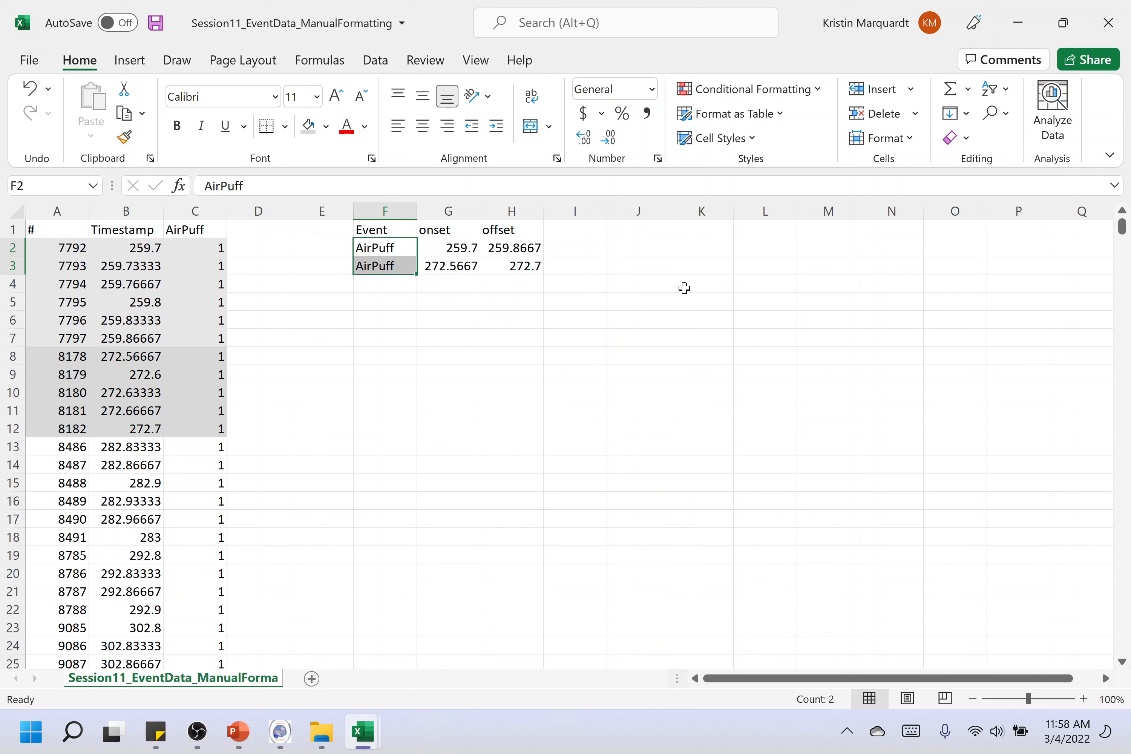
left_click(651, 298)
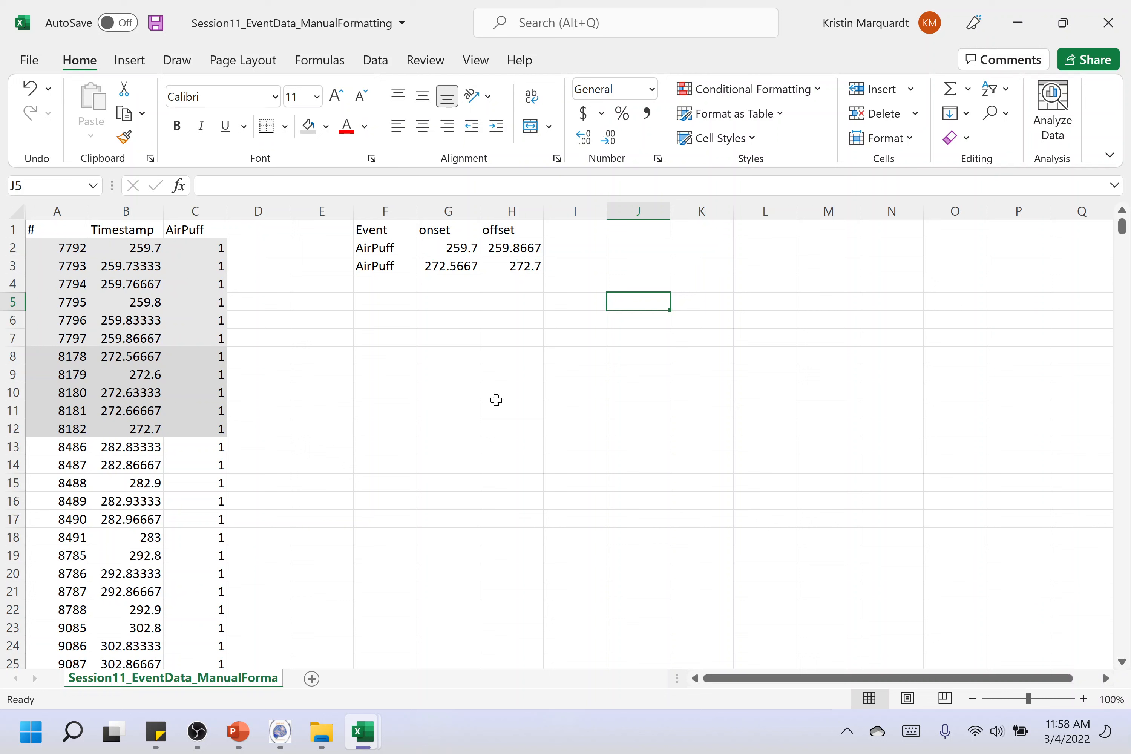
left_click(683, 427)
In the PlexonBehavioralDataReformatting_pMAT-GuPPY workbook, review the HowToUseThisFile instructions and the layouts of the PasteDataHere and Reformatted sheets
mouse_move(378, 747)
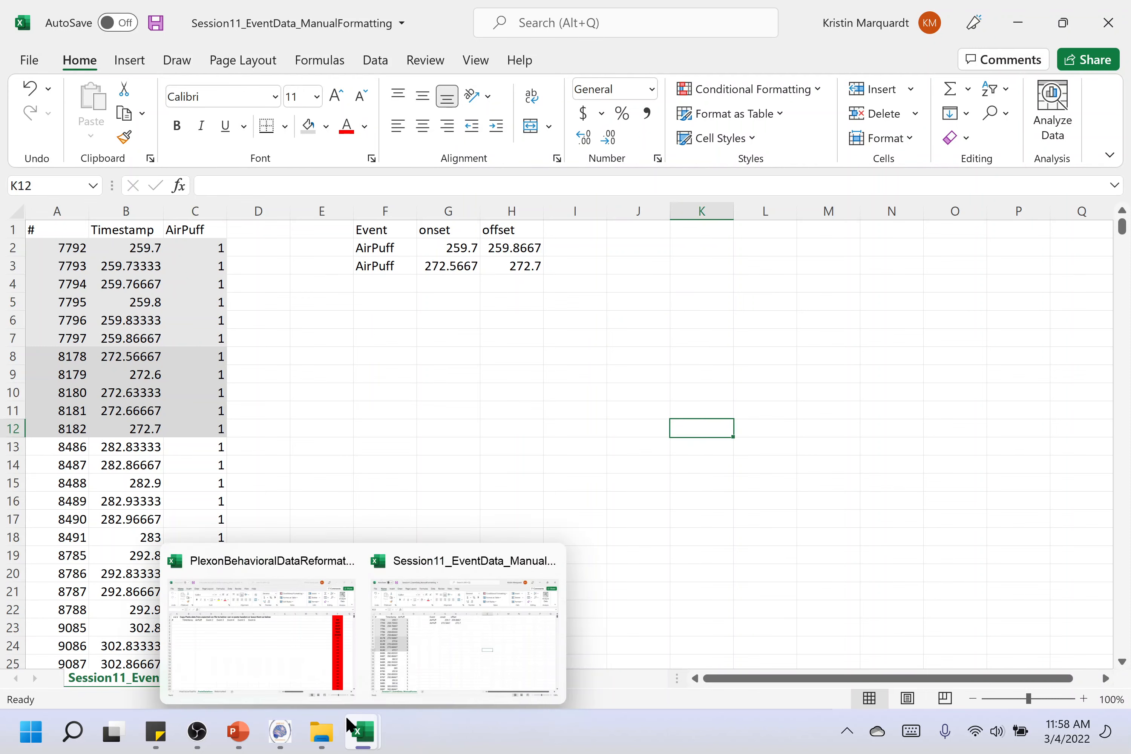
left_click(263, 618)
left_click(107, 681)
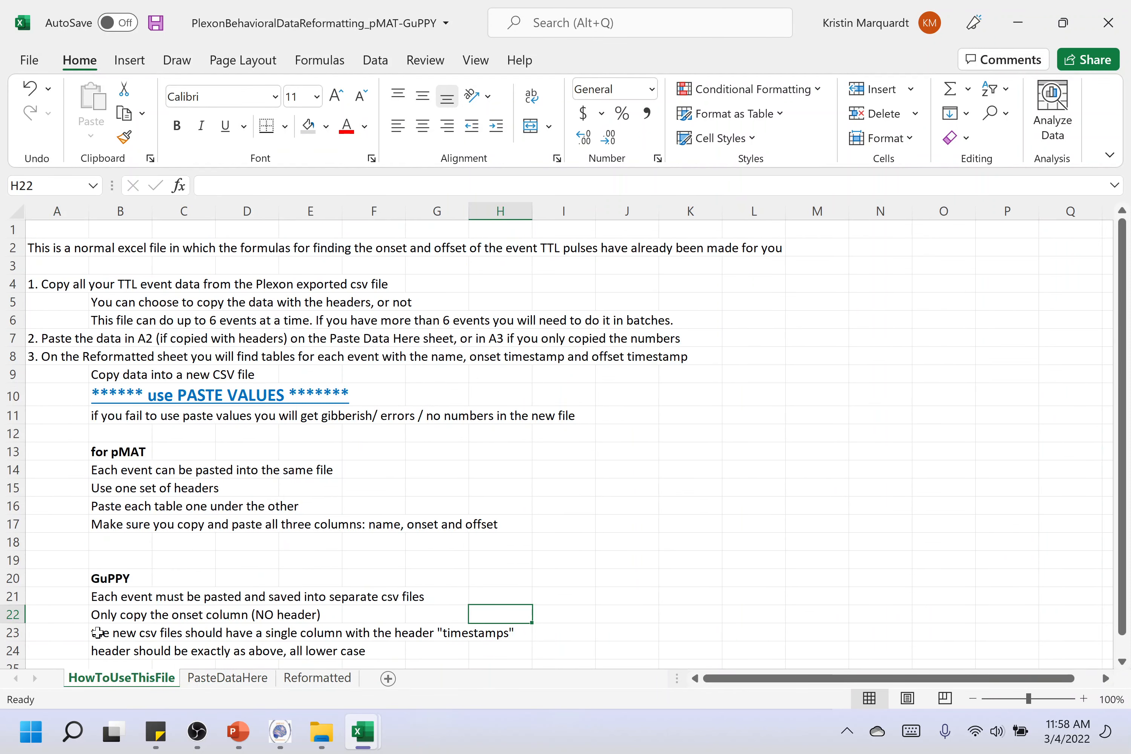
left_click(735, 460)
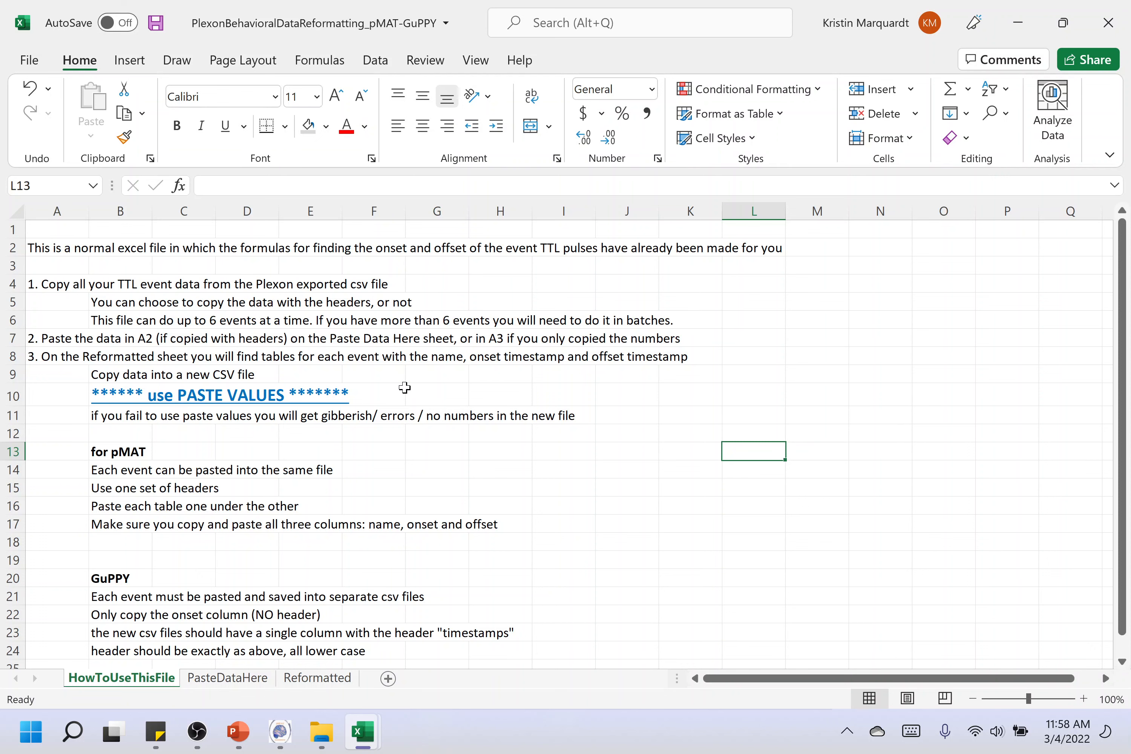
left_click(230, 680)
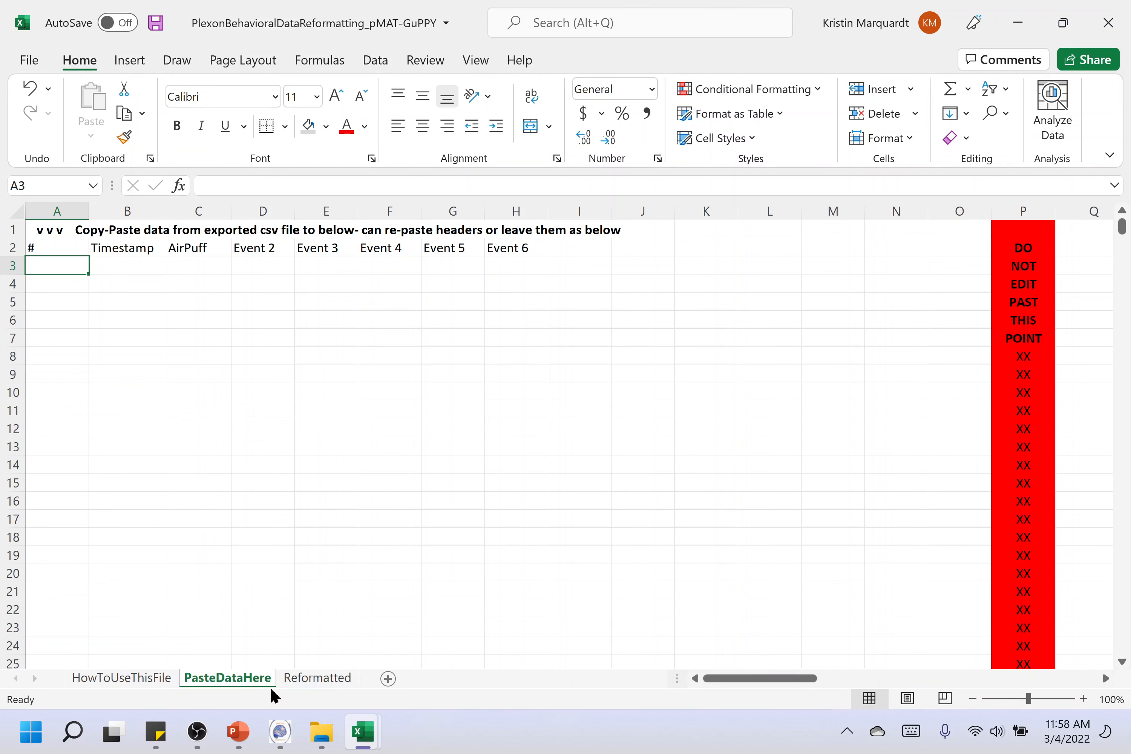
left_click(306, 681)
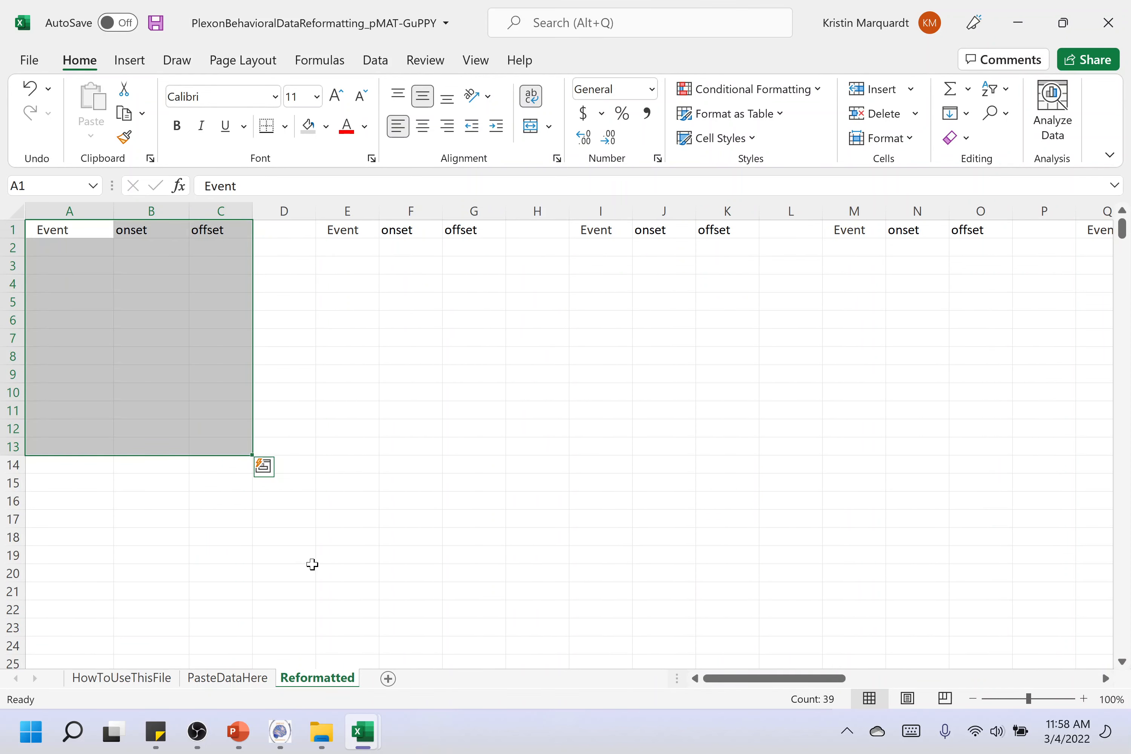
left_click_drag(61, 228, 204, 483)
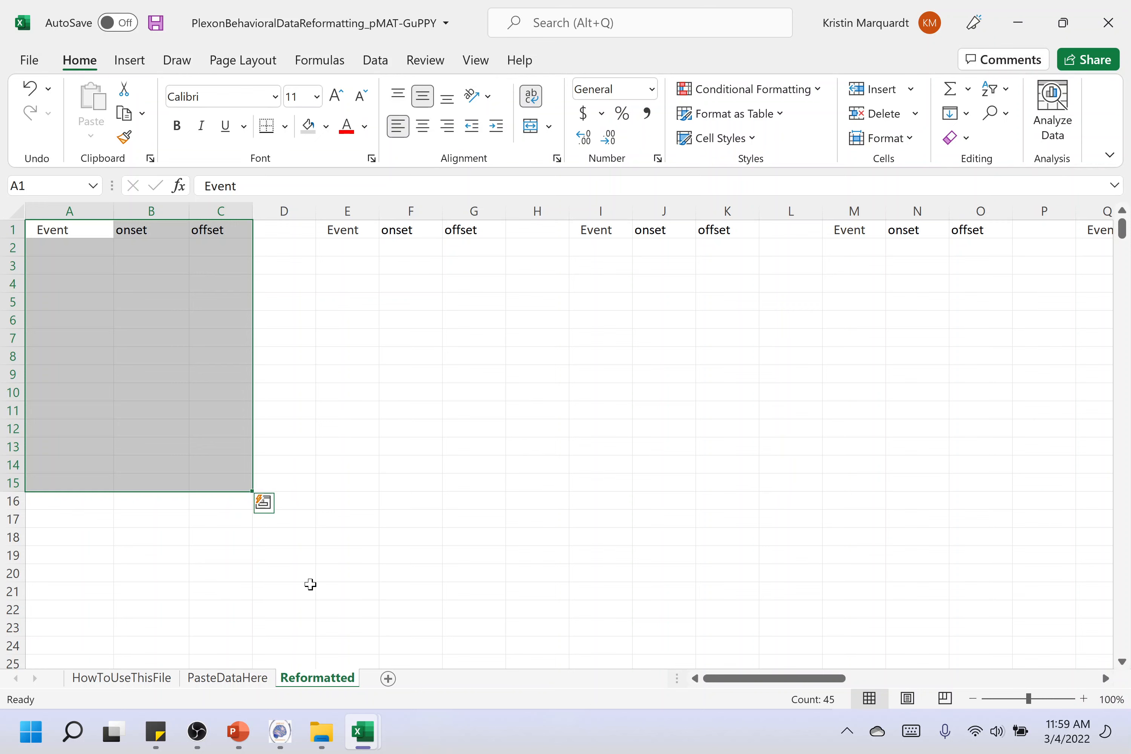
left_click(204, 681)
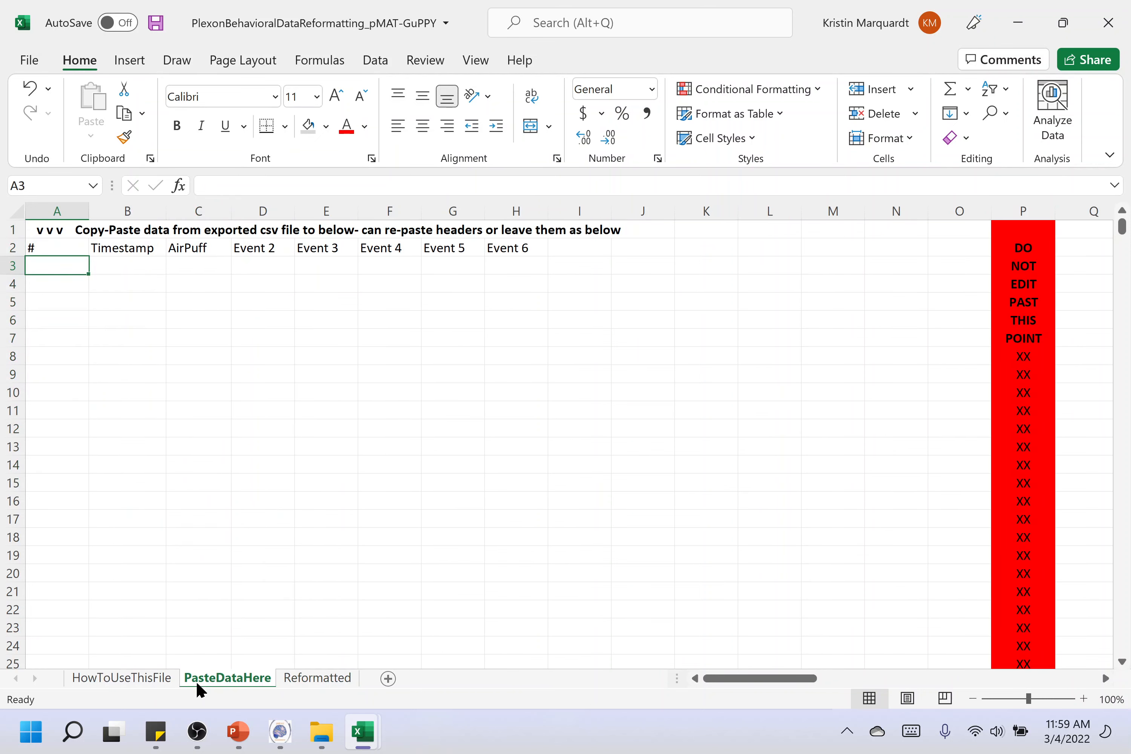
Open the original Session11_EventData CSV from the PHT_TestData\Session11 folder
mouse_move(359, 741)
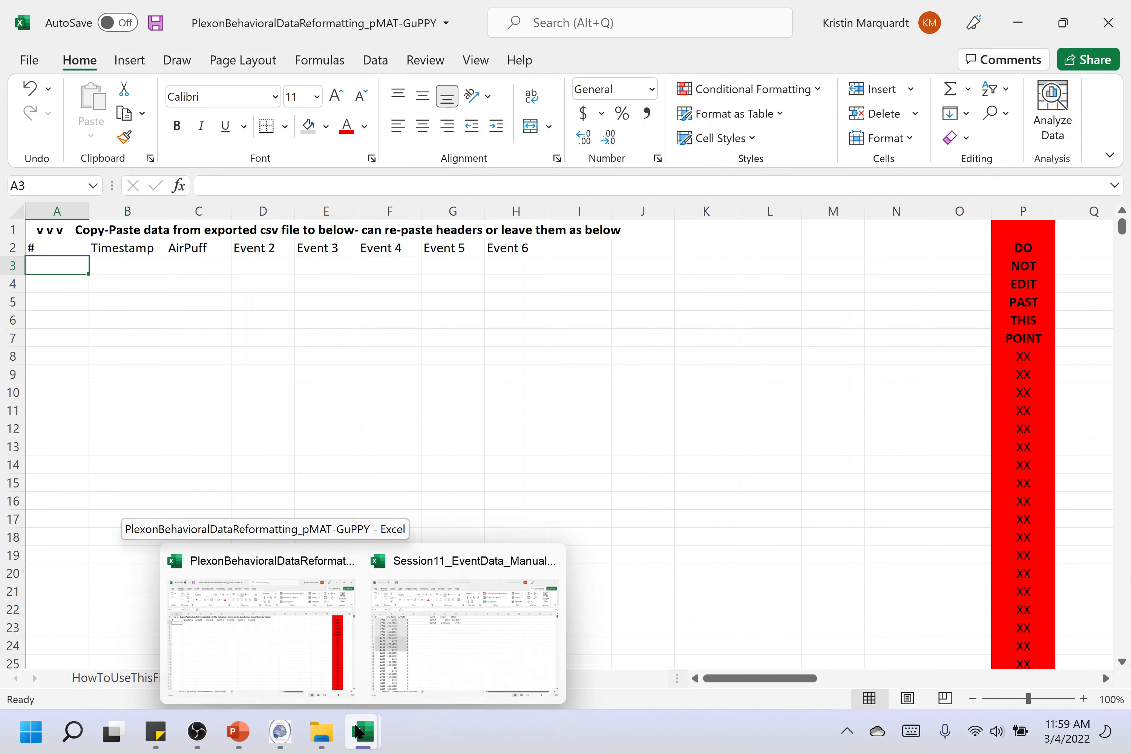
left_click(450, 629)
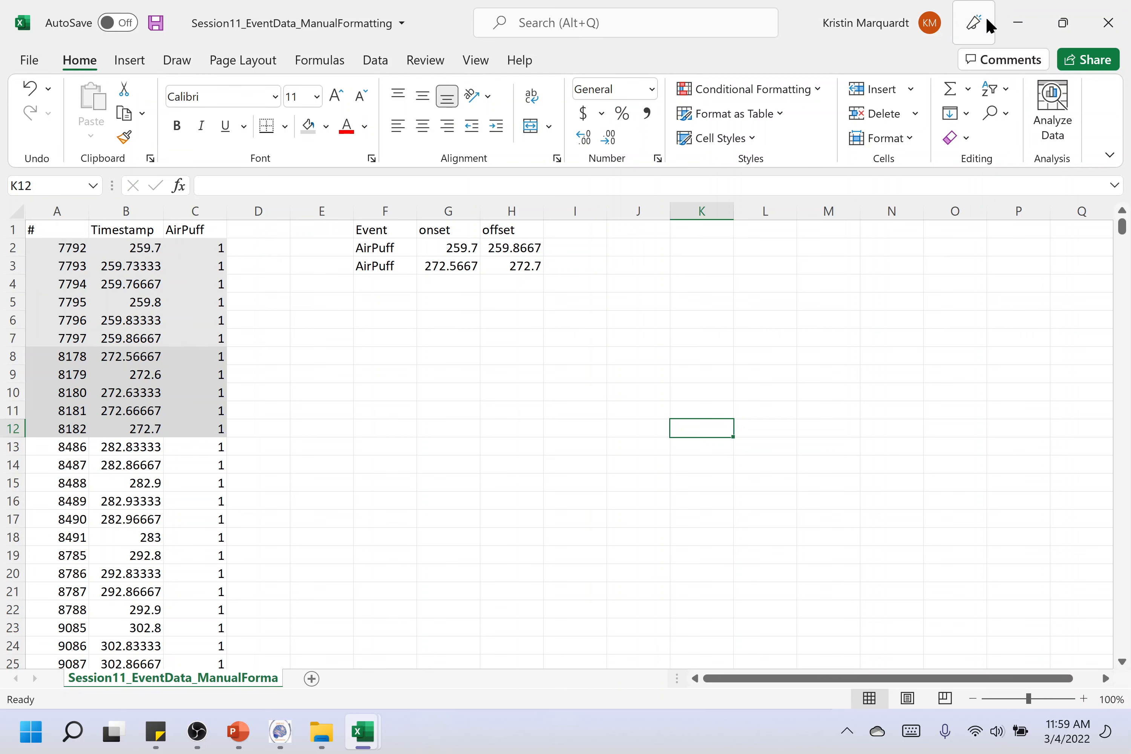
left_click(322, 733)
left_click(425, 654)
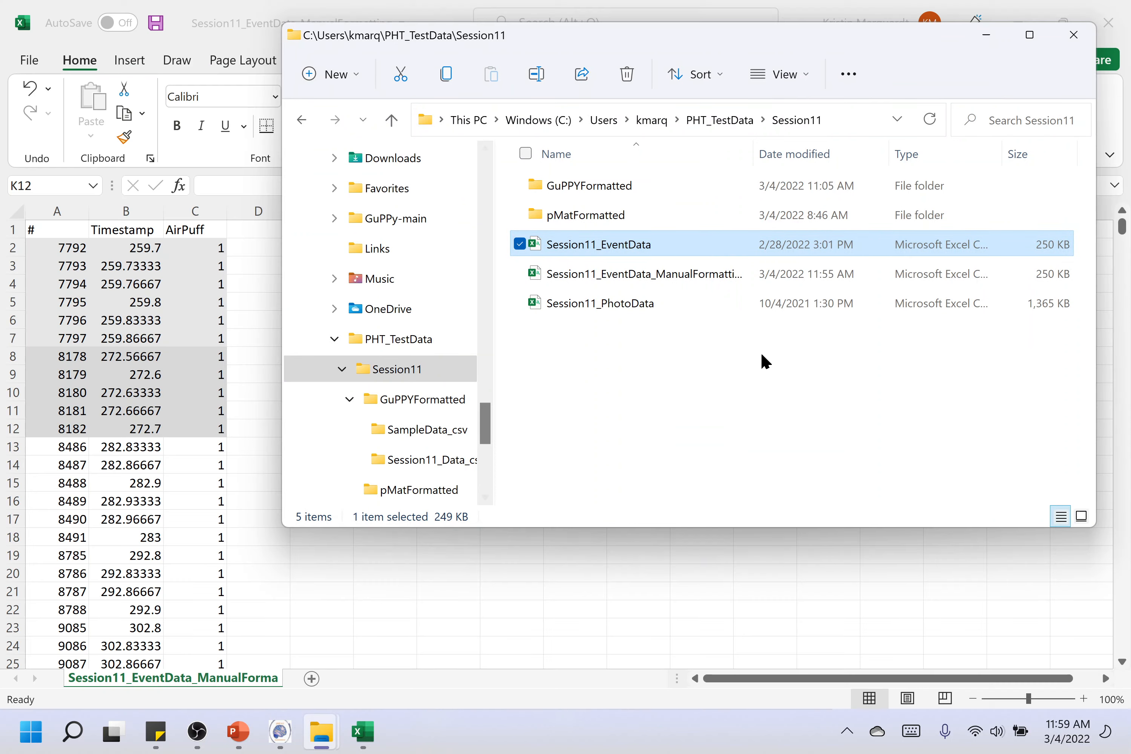
double_click(670, 245)
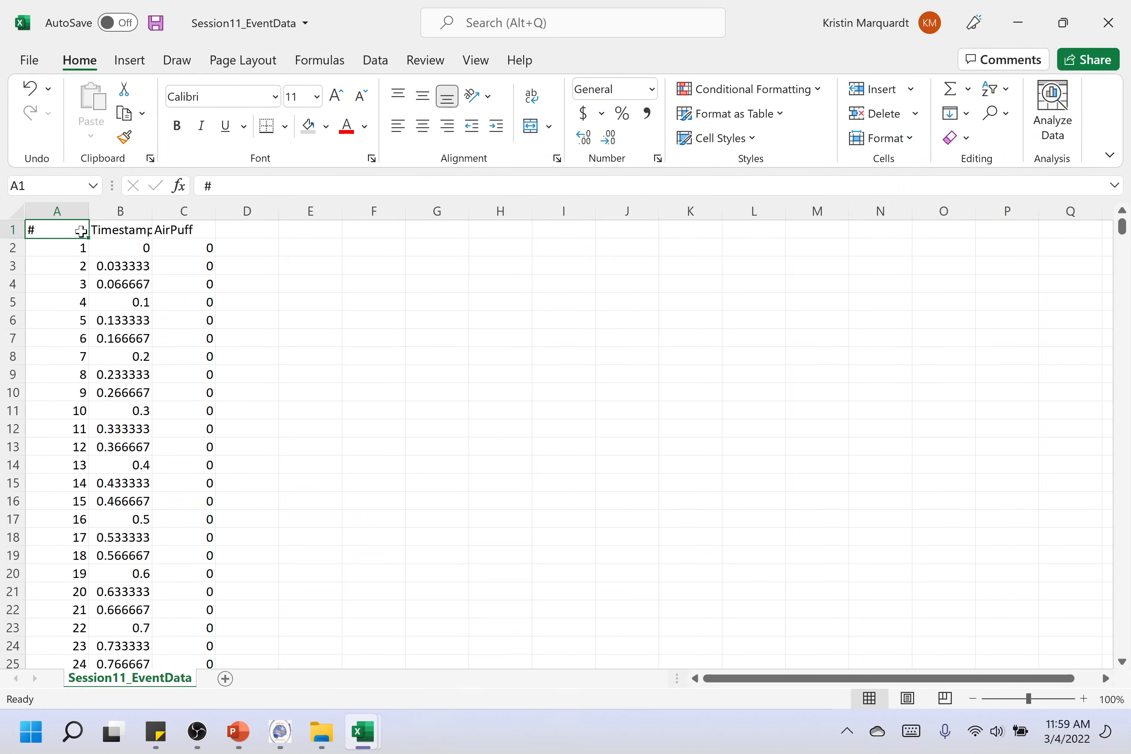
Copy all event data with headers, A1 to C14781, into cell A2 of the reformatting workbook's PasteDataHere sheet
left_click_drag(63, 228, 167, 232)
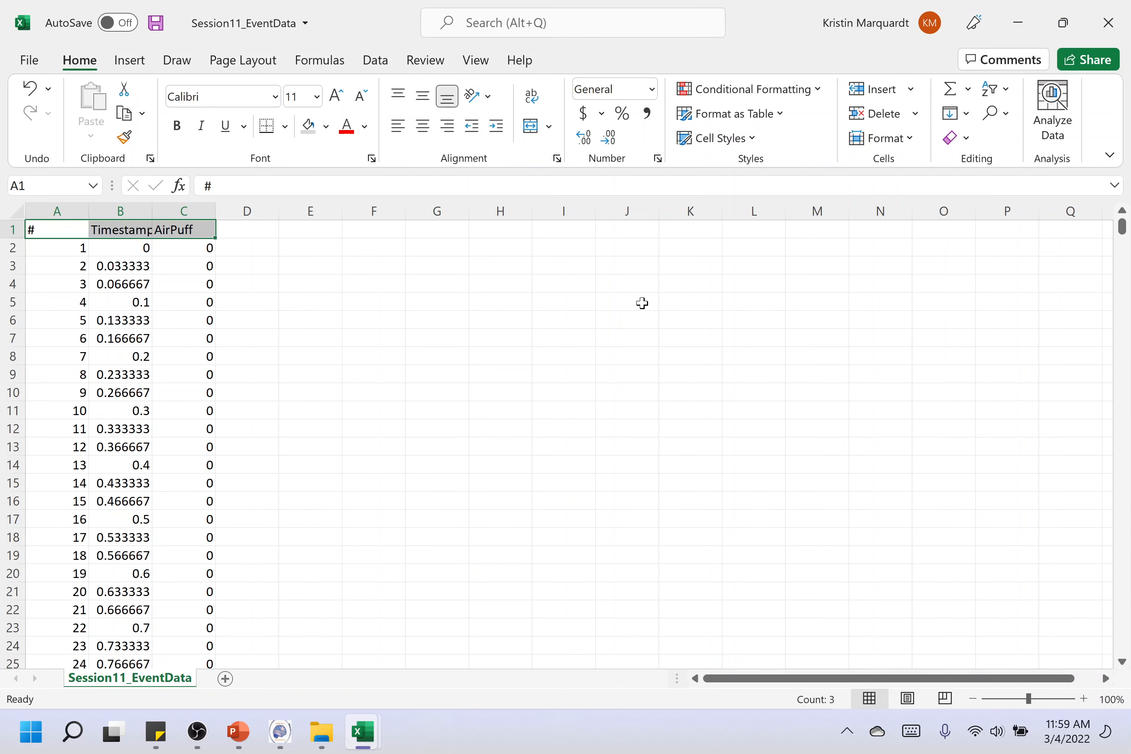
key("ctrl+shift+Down")
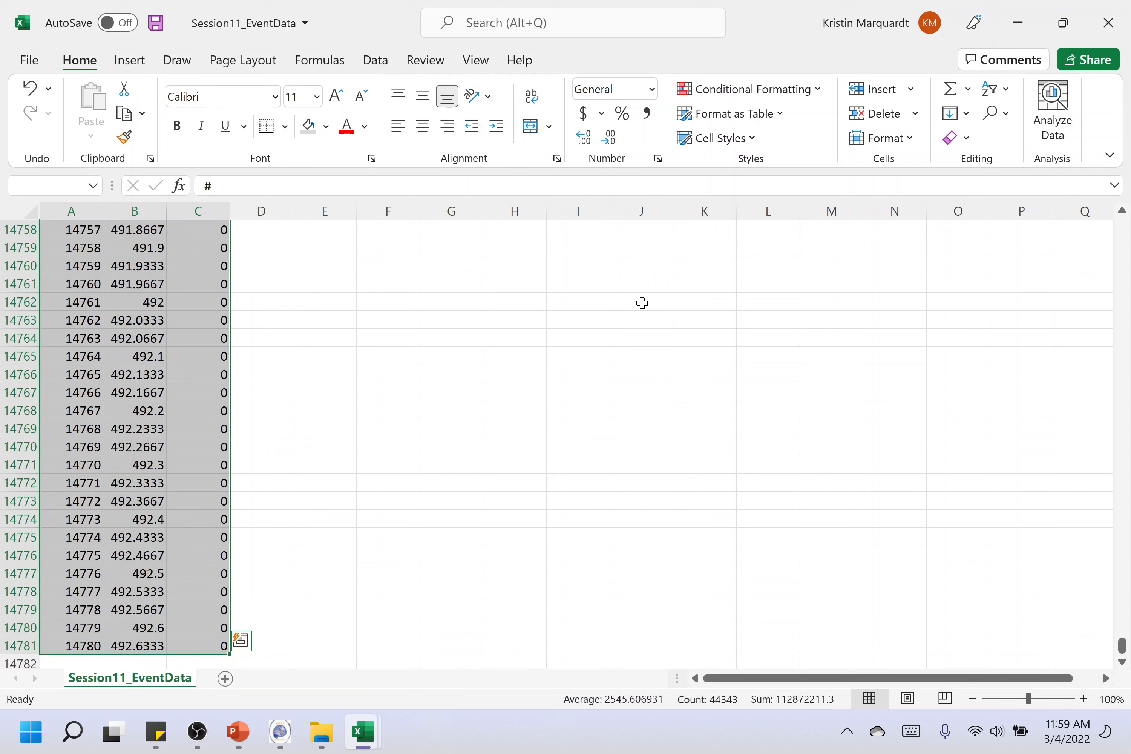
key("ctrl+c")
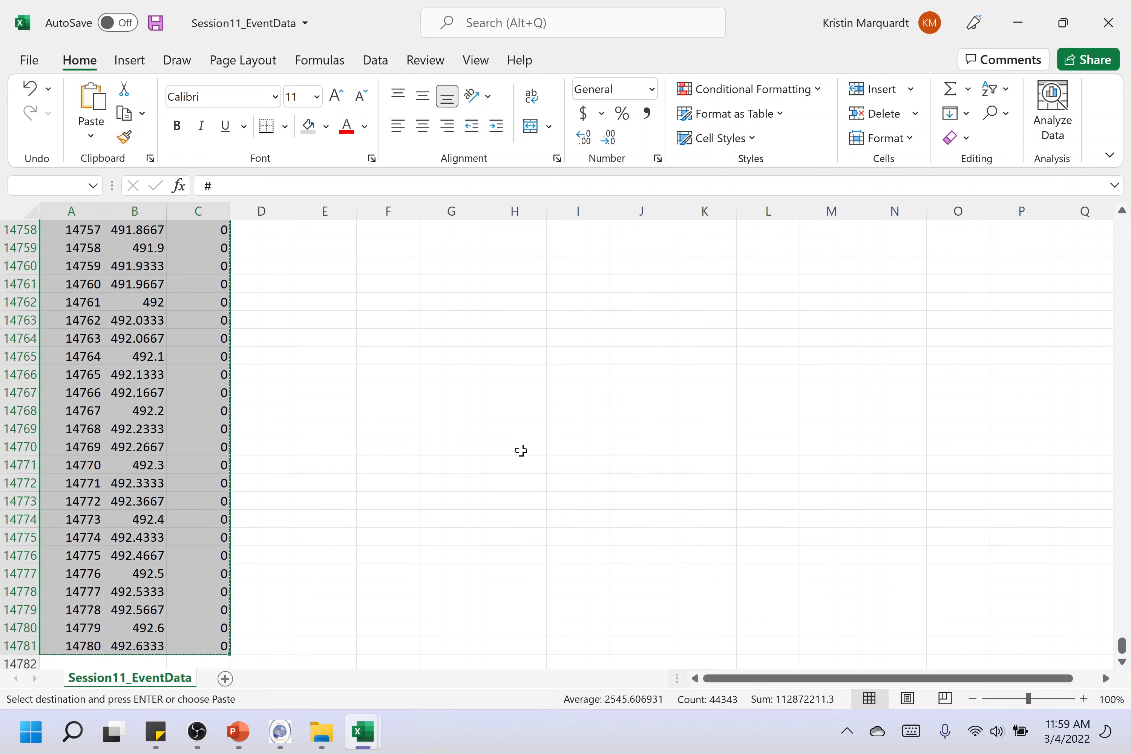
mouse_move(366, 739)
left_click(171, 628)
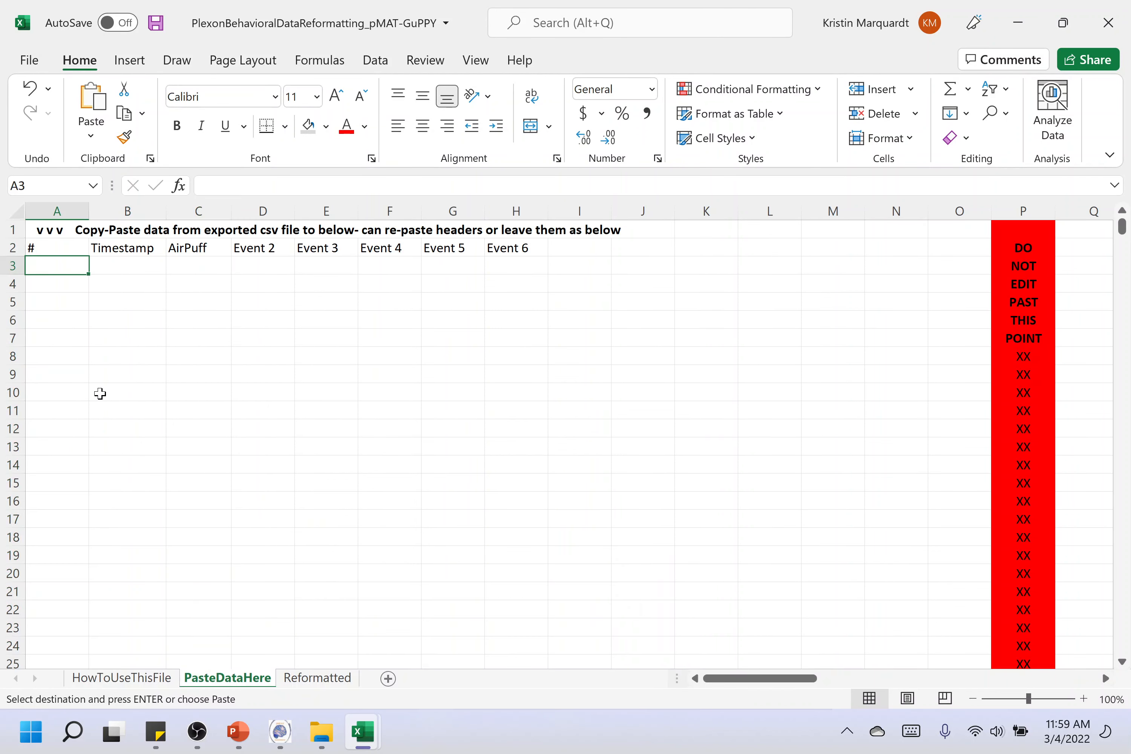
left_click(56, 247)
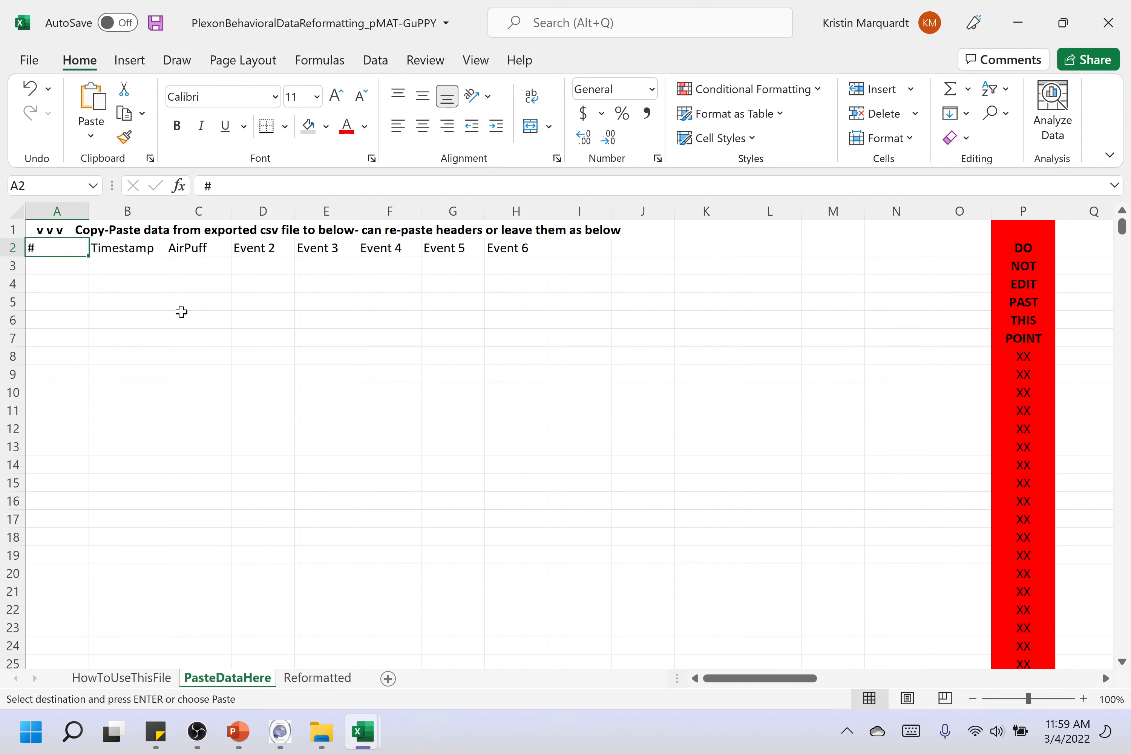
key("Return")
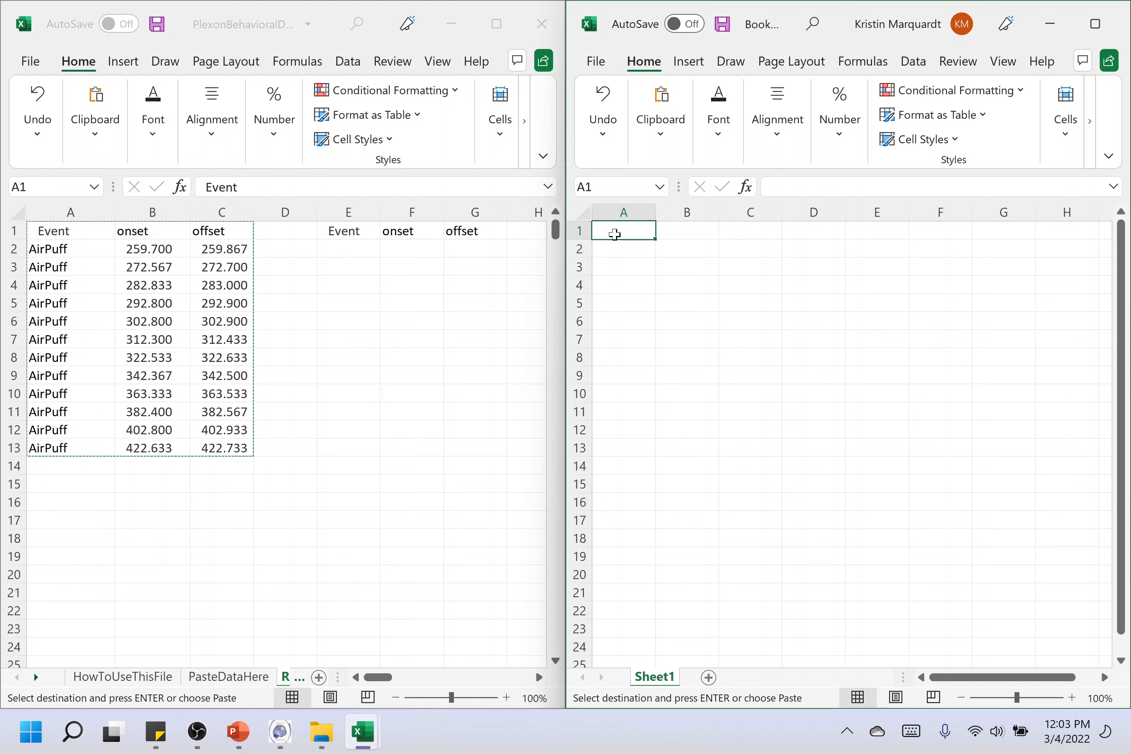
Paste the reformatted AirPuff table as values into A1 of the new workbook and save it as comma-delimited CSV over Session11_Beh_pMAT in pMatFormatted
key("ctrl+v")
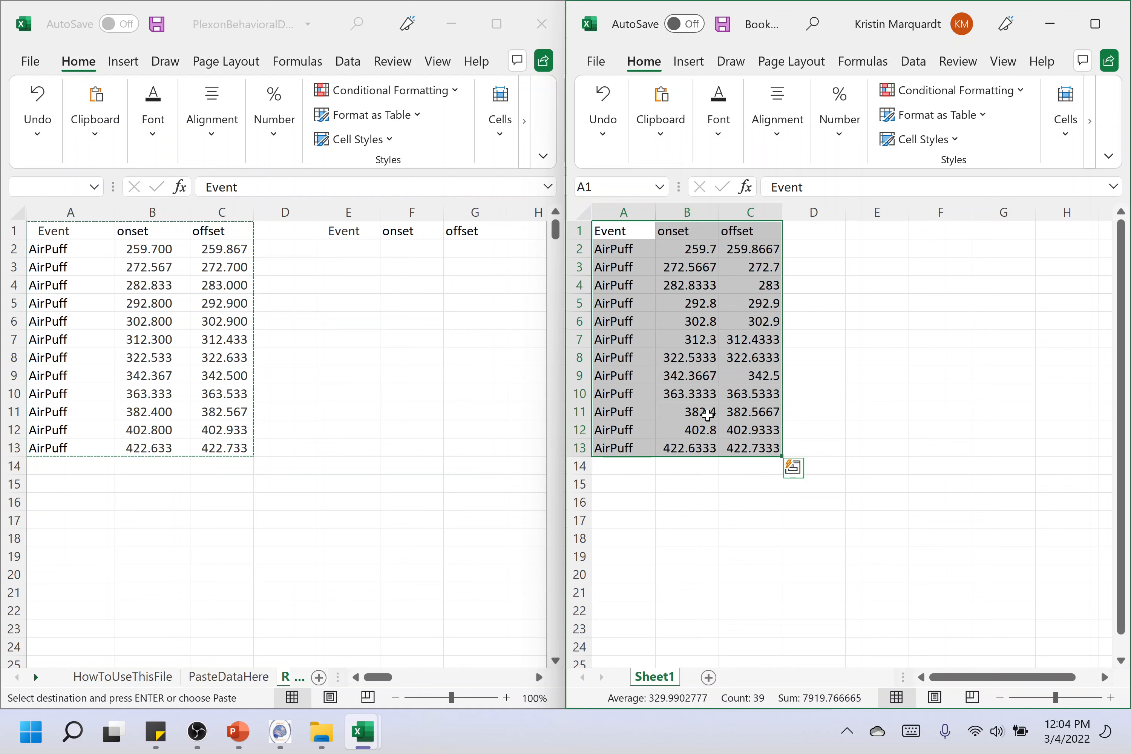
key("ctrl+s")
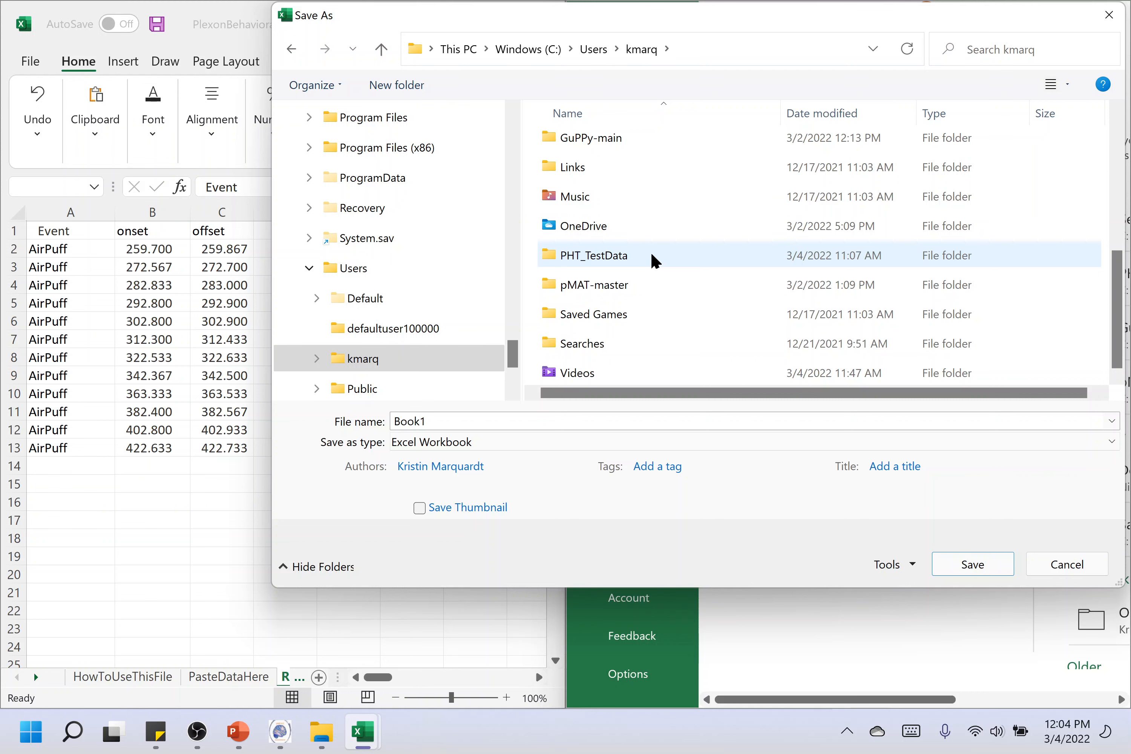
double_click(652, 255)
double_click(663, 154)
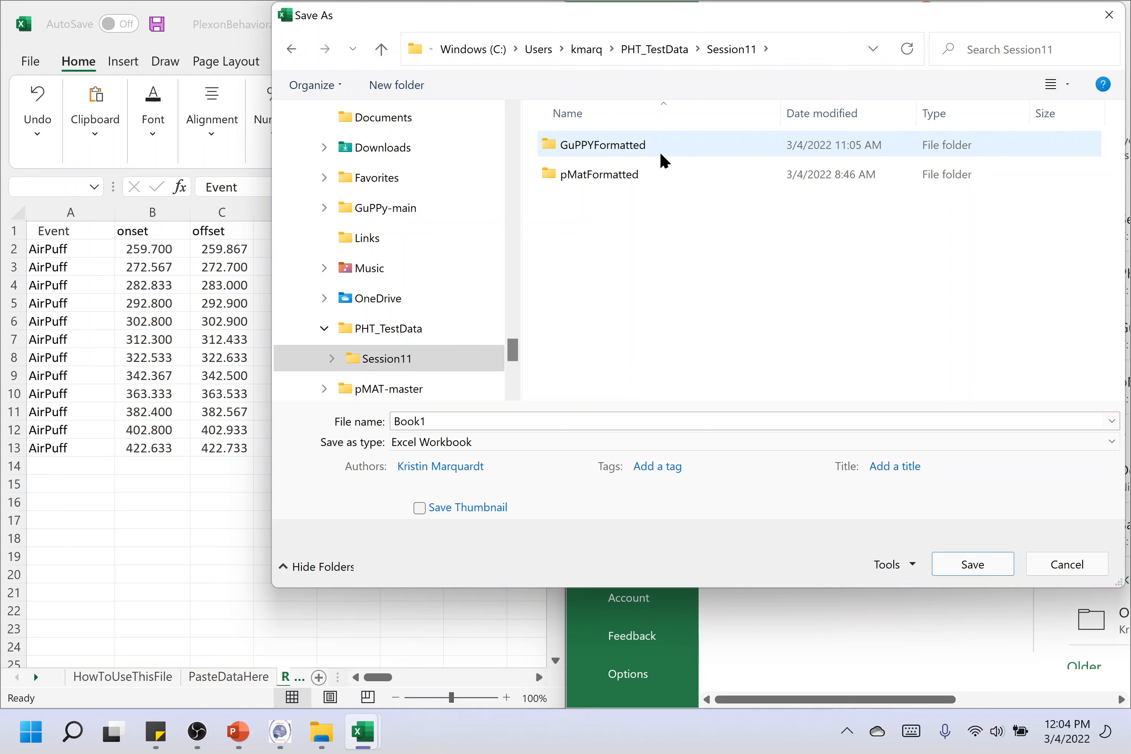
left_click(700, 443)
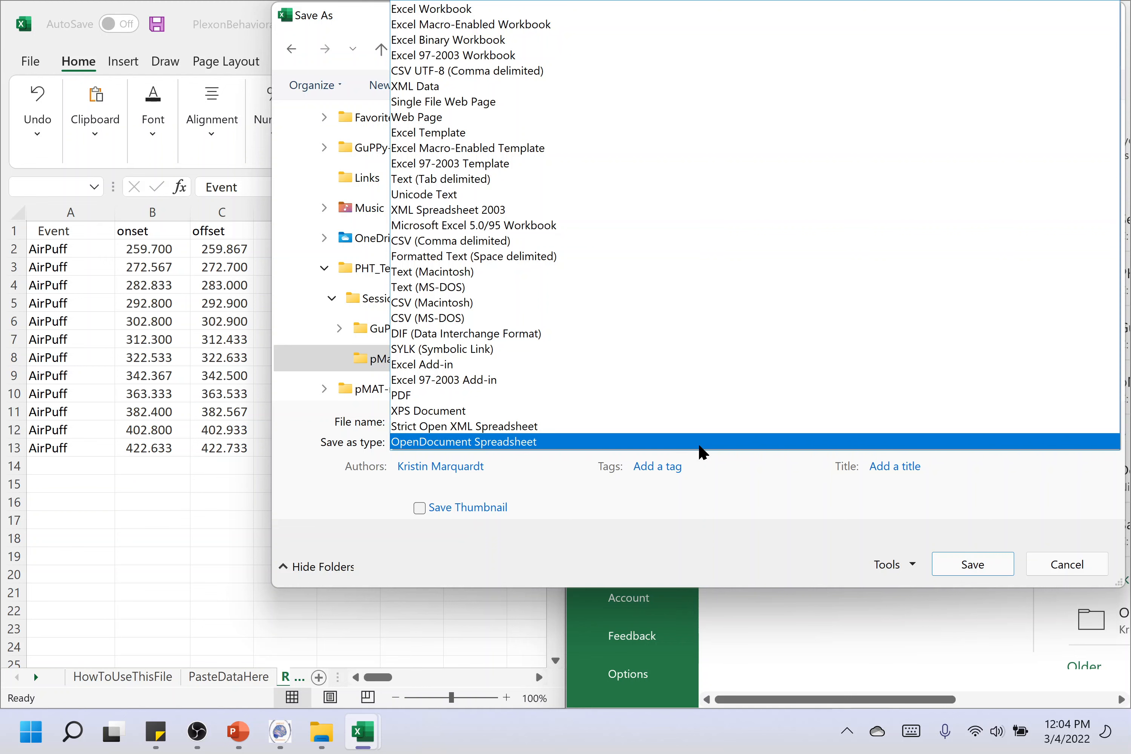
left_click(593, 241)
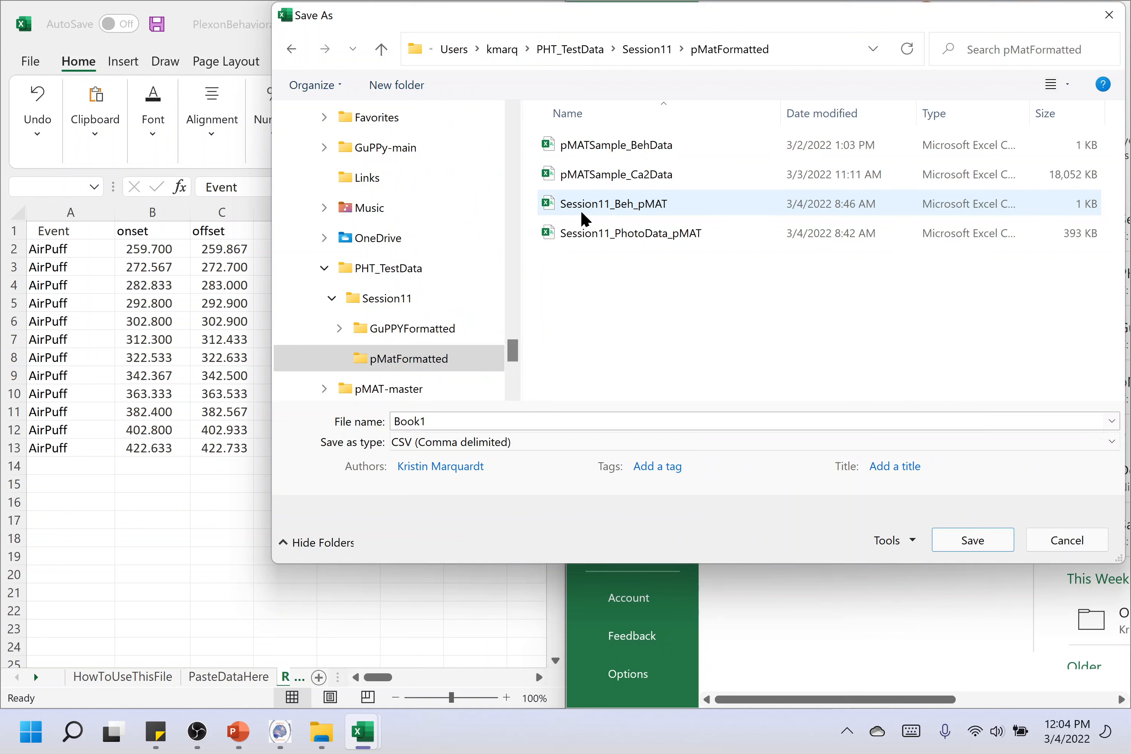
left_click(582, 215)
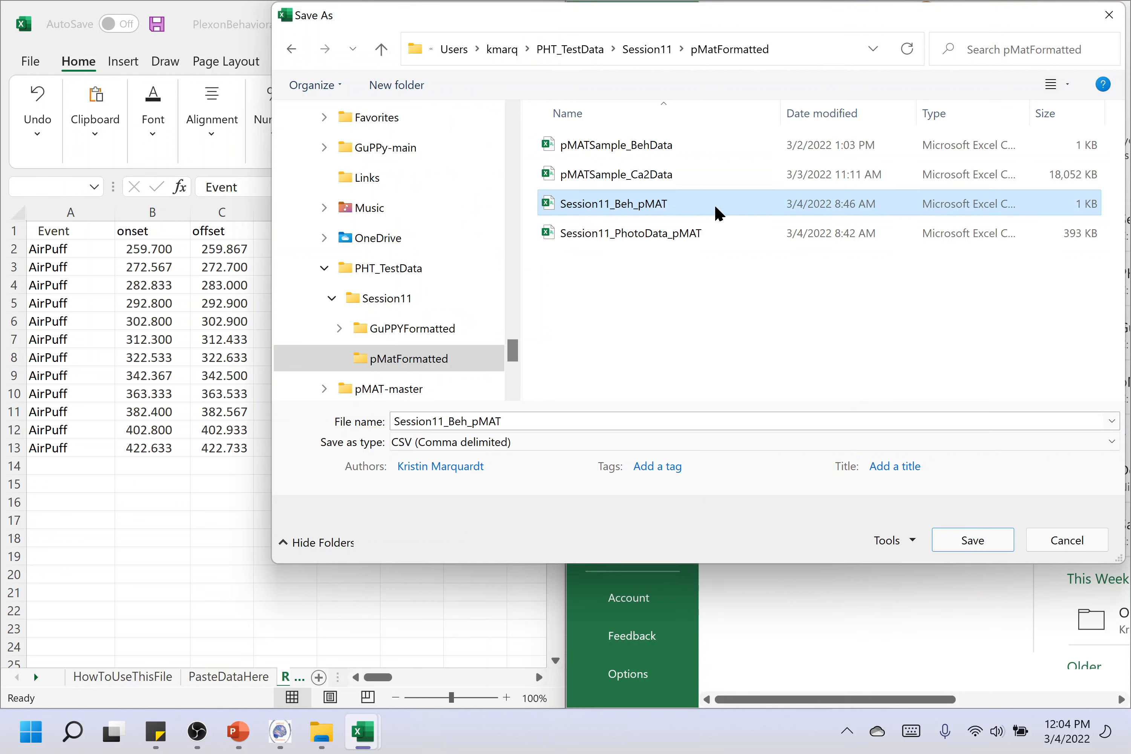
double_click(720, 214)
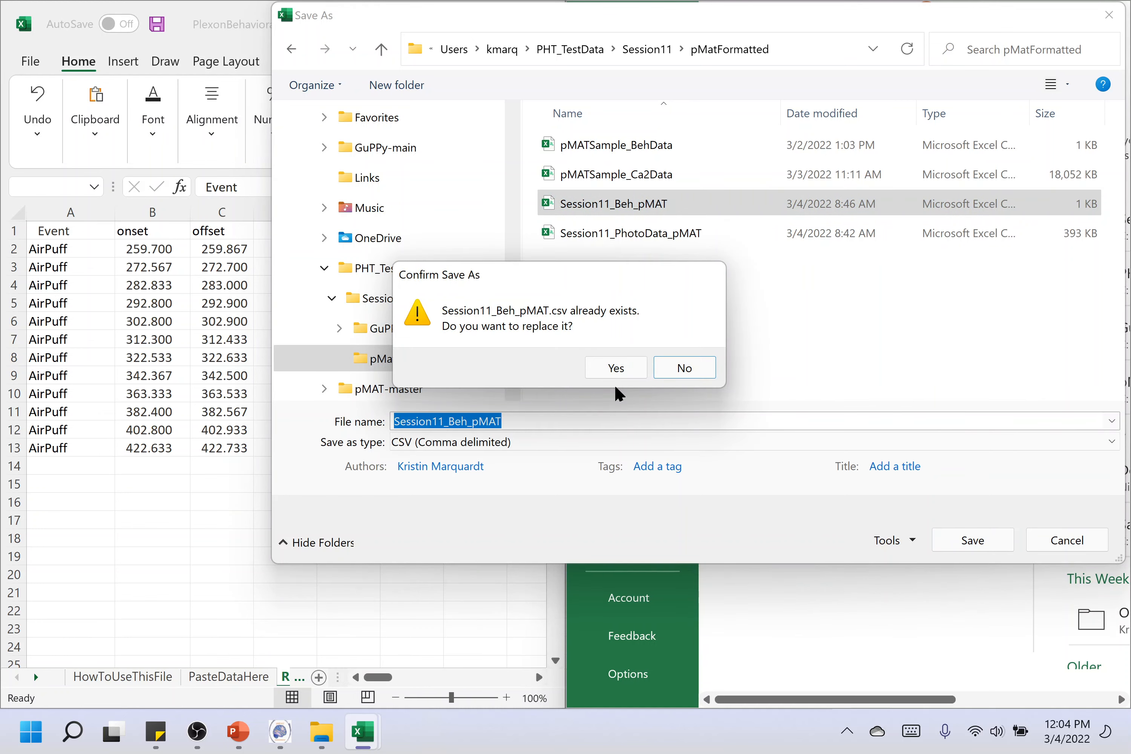
left_click(617, 368)
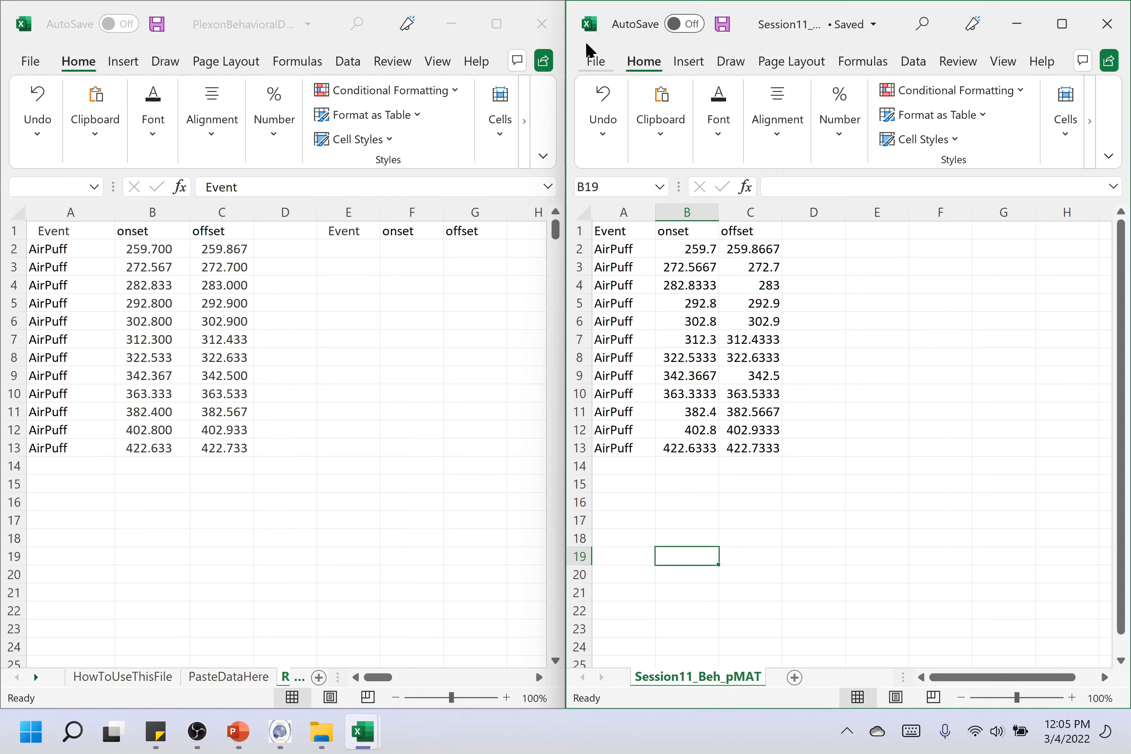
Close the PlexonBehavioralDataReformatting_pMAT-GuPPY workbook without saving its changes
left_click(537, 27)
left_click(541, 29)
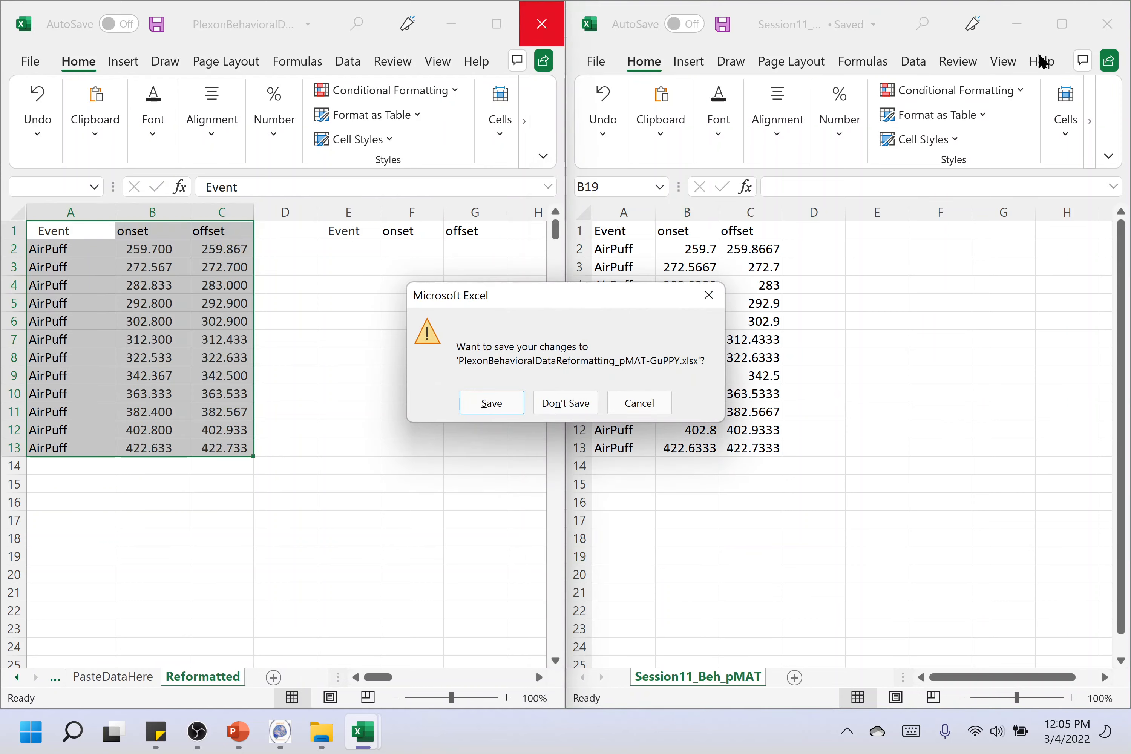
left_click(584, 401)
Close the Session11_Beh_pMAT, Session11_EventData and Session11_EventData_ManualFormatting files
left_click(1110, 22)
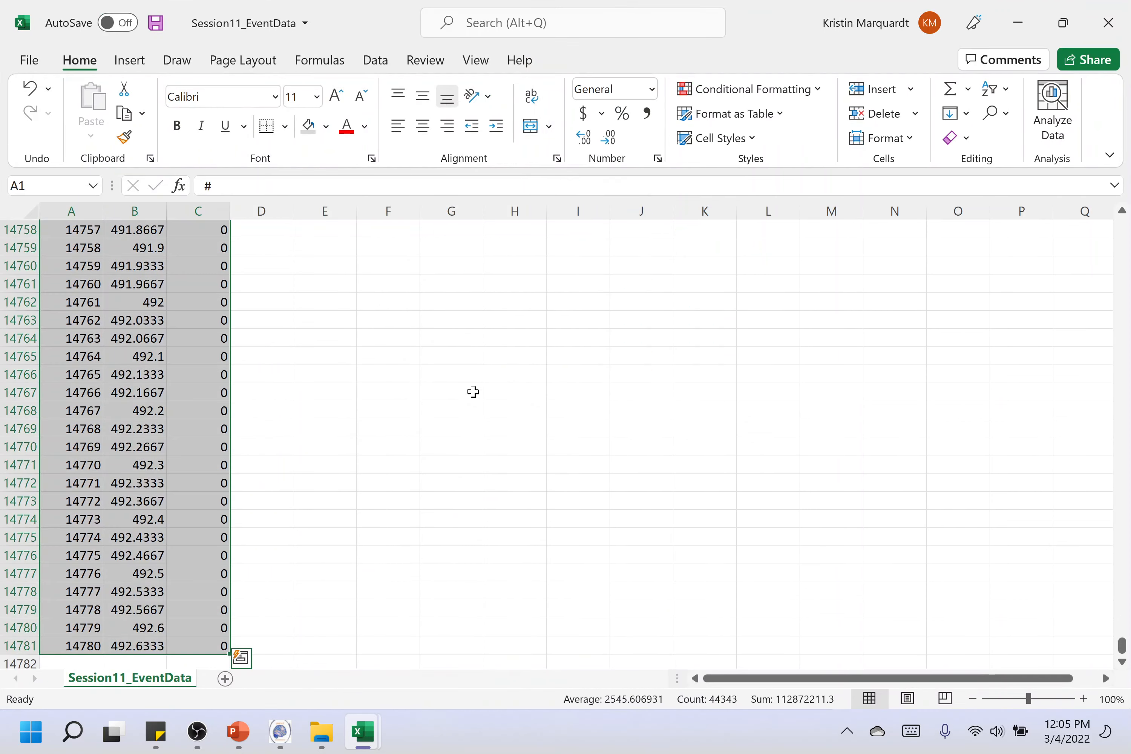
left_click(1109, 22)
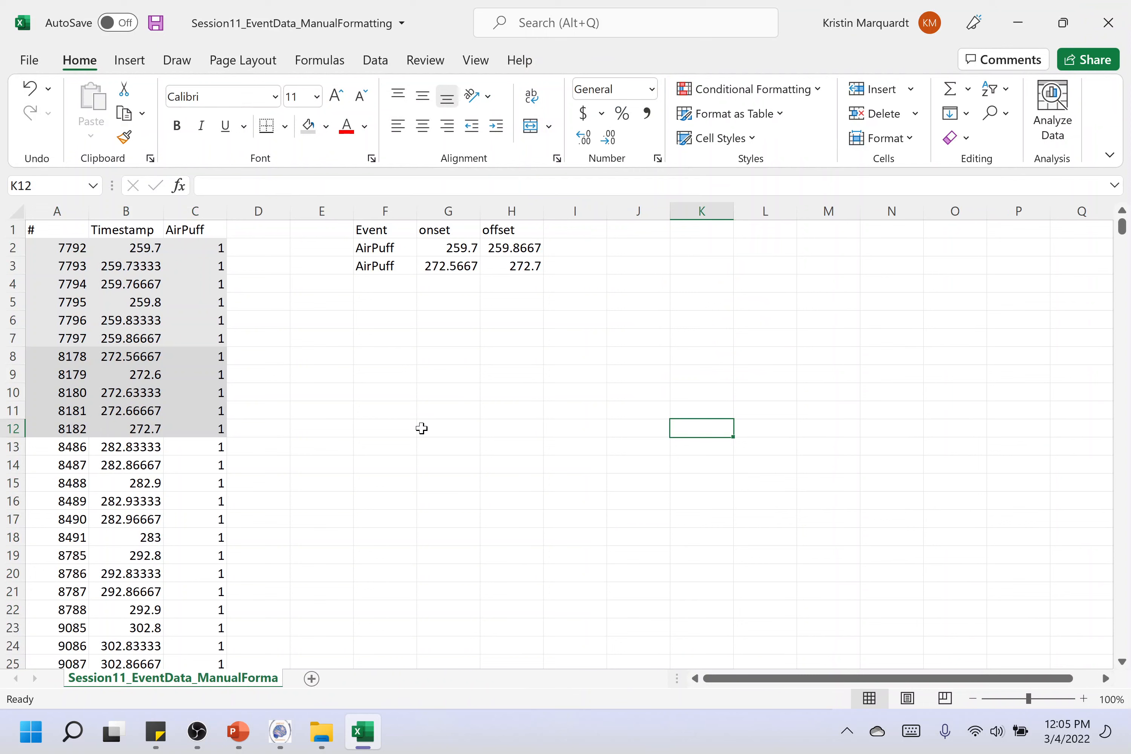
left_click(1109, 22)
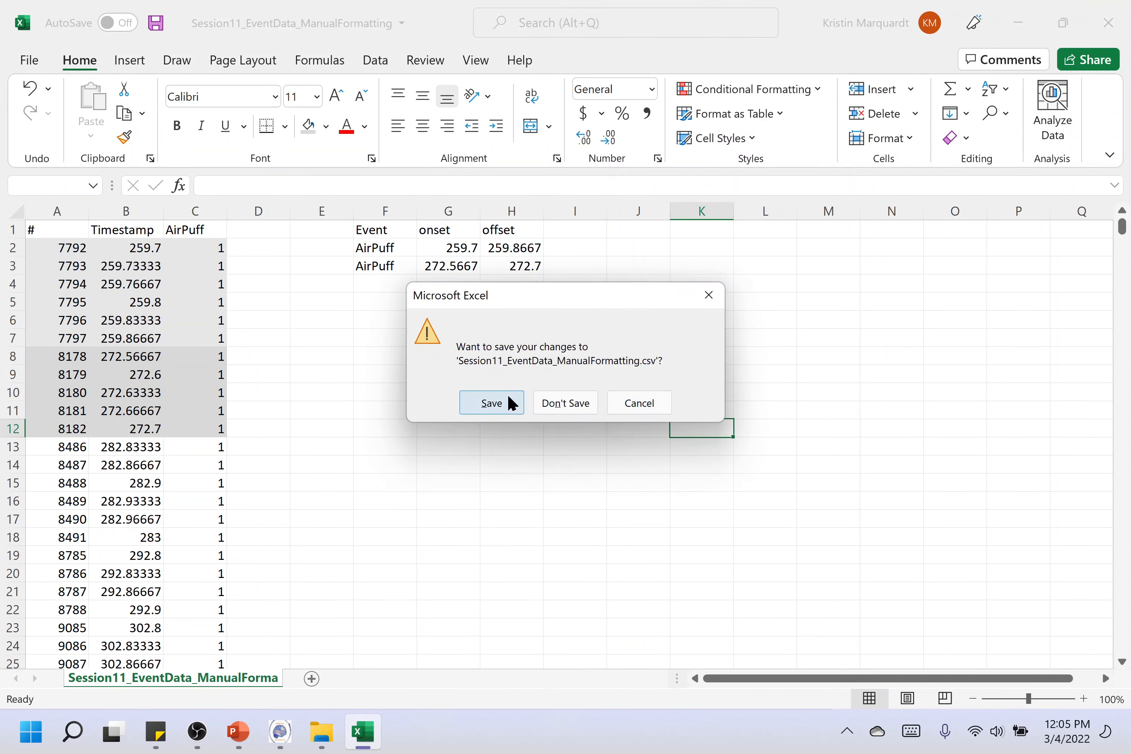